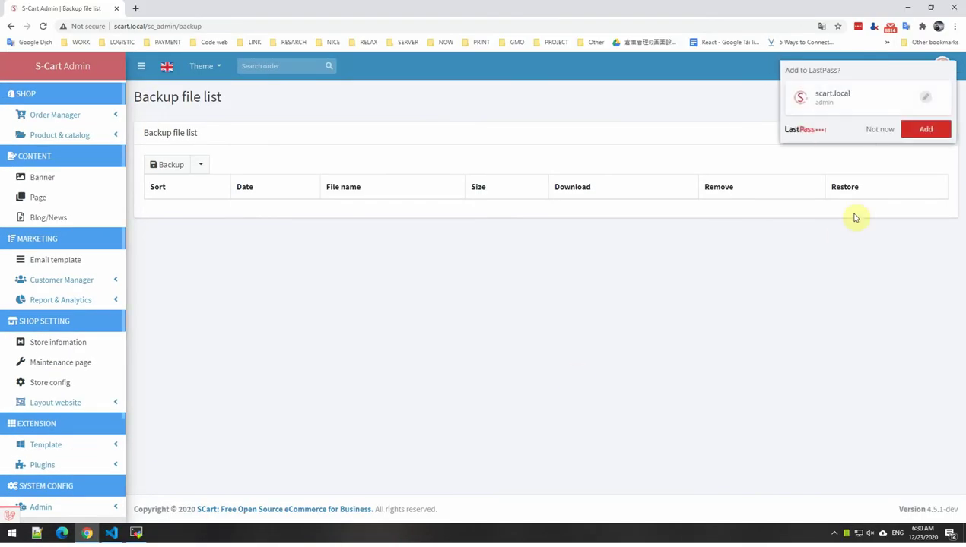
Step: Decline saving the site login and back up all database tables without entering a custom file name
click(872, 129)
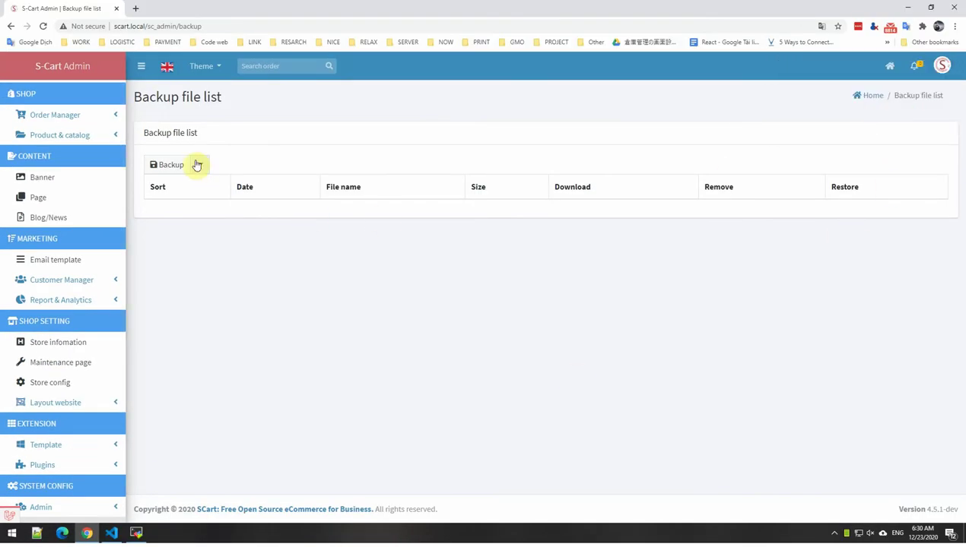
click(199, 168)
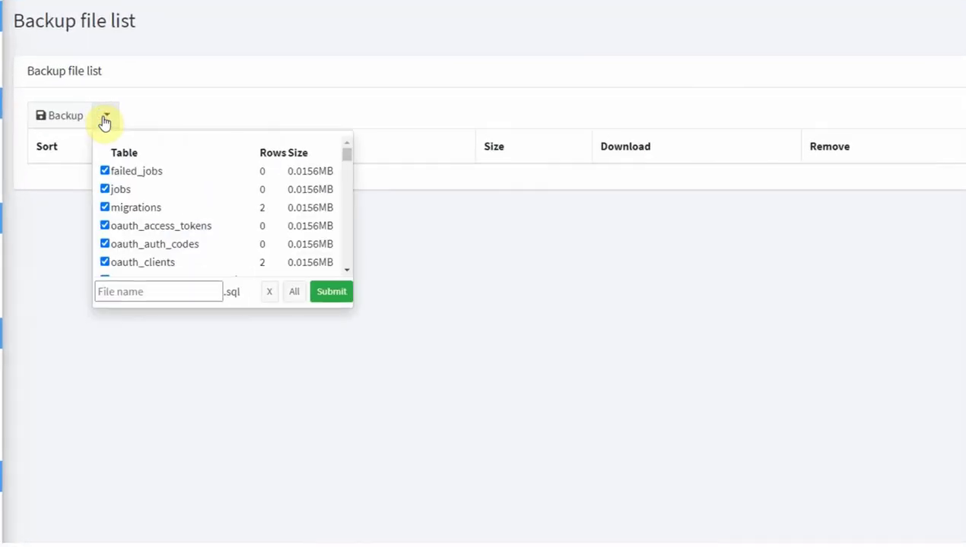
click(331, 296)
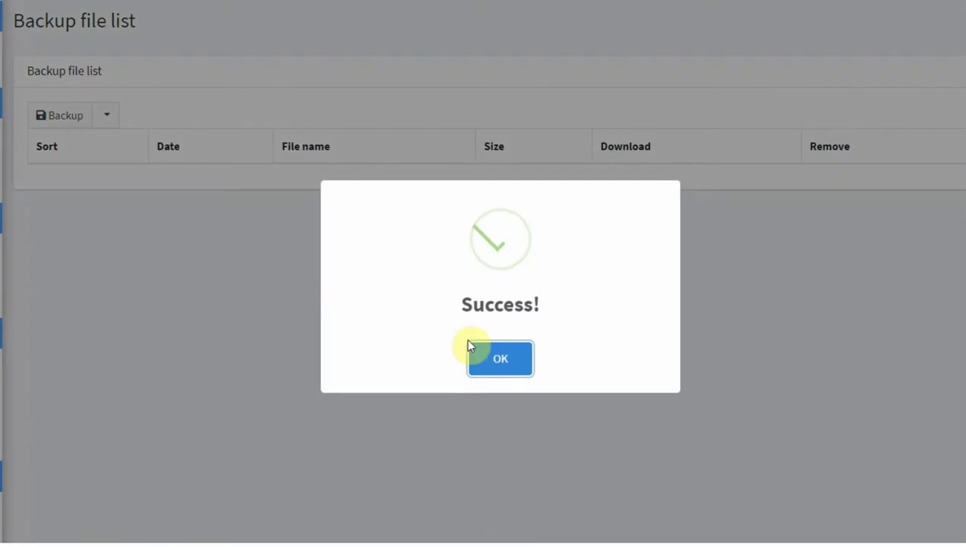
click(479, 353)
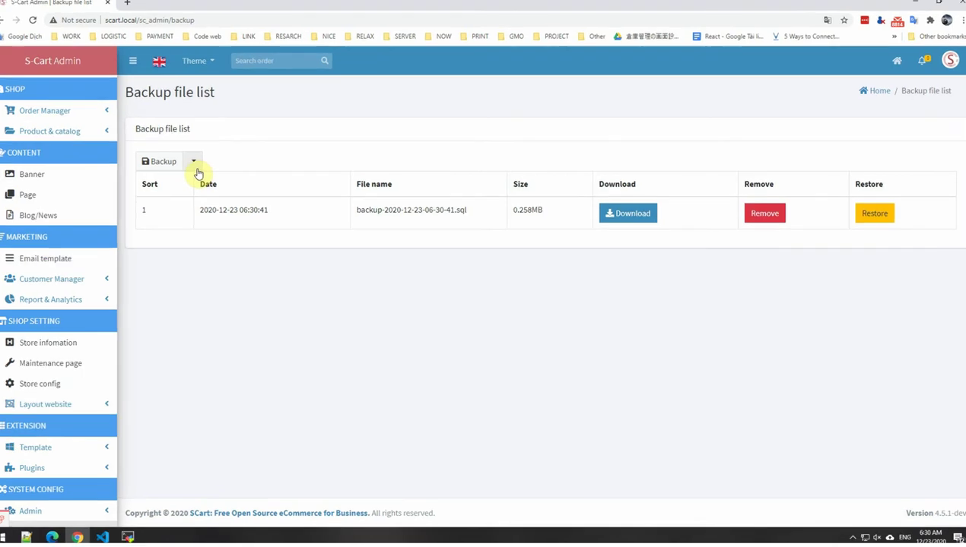
Step: Back up only the sc_shop_banner table to a file named back-kup-banner
click(194, 162)
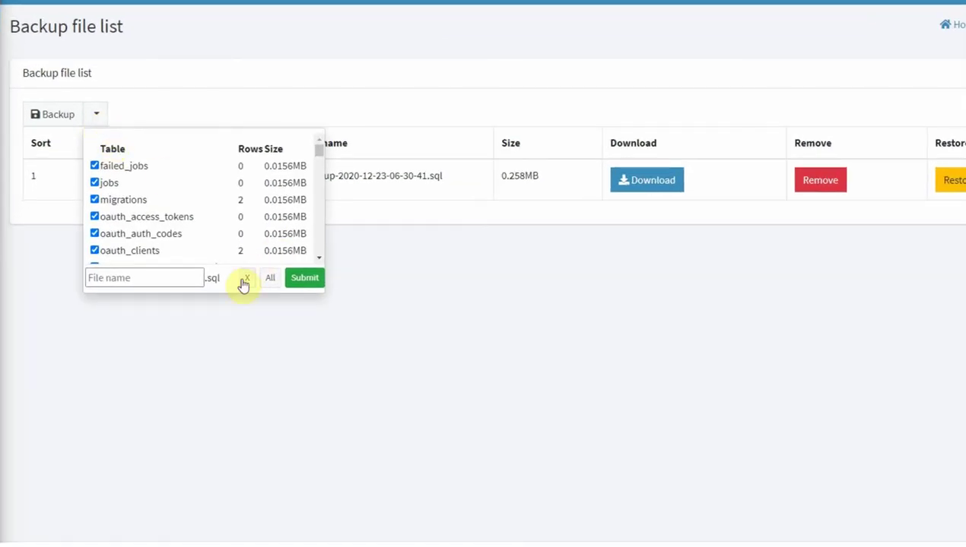
click(245, 278)
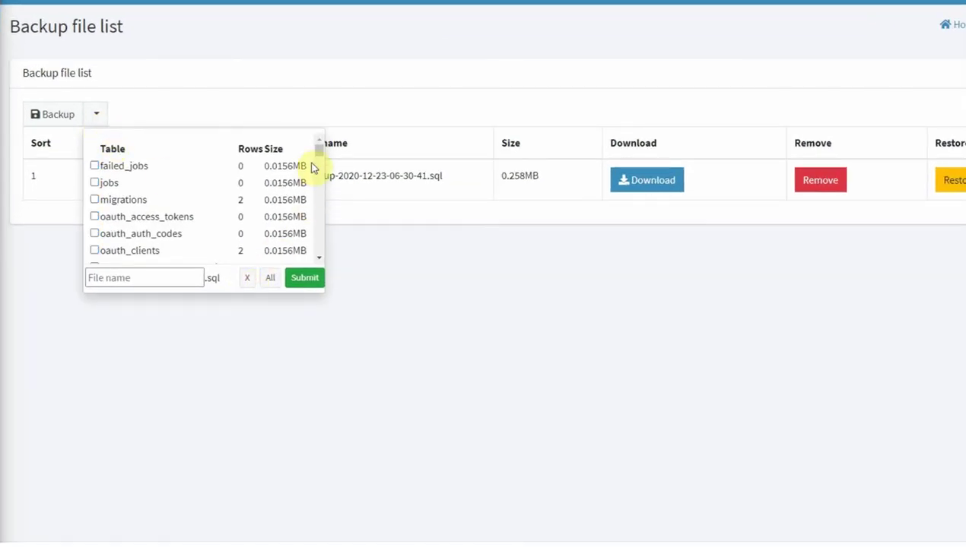
drag(321, 154, 319, 189)
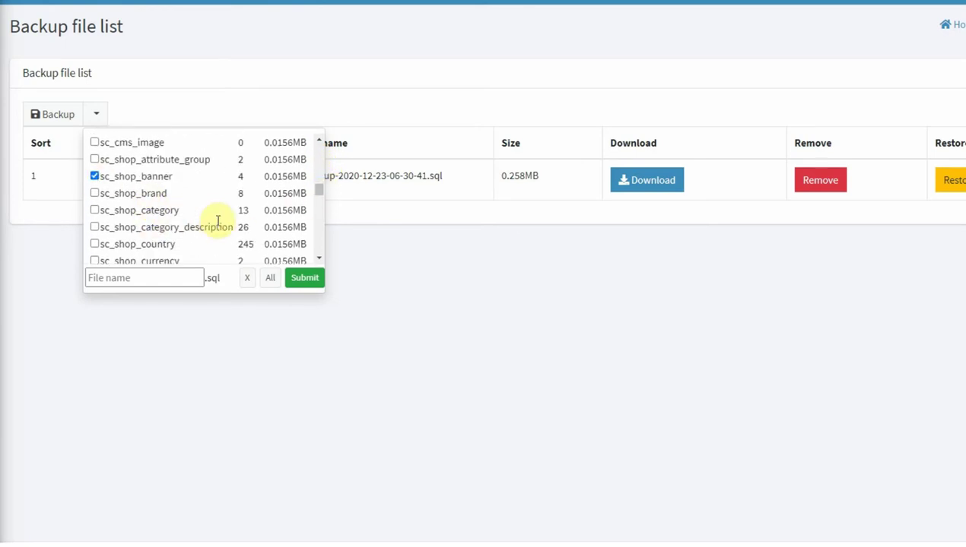
click(148, 279)
click(147, 279)
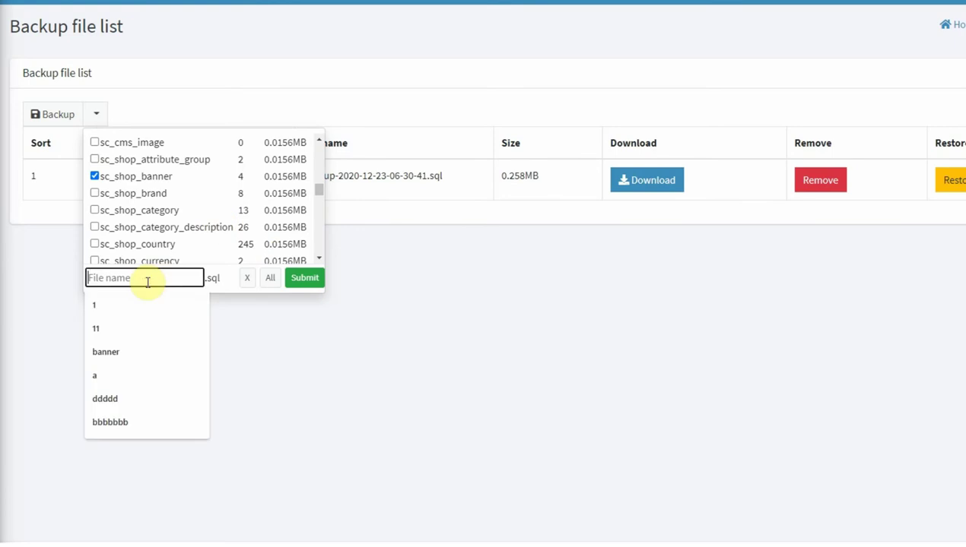
text(back-kup-banner)
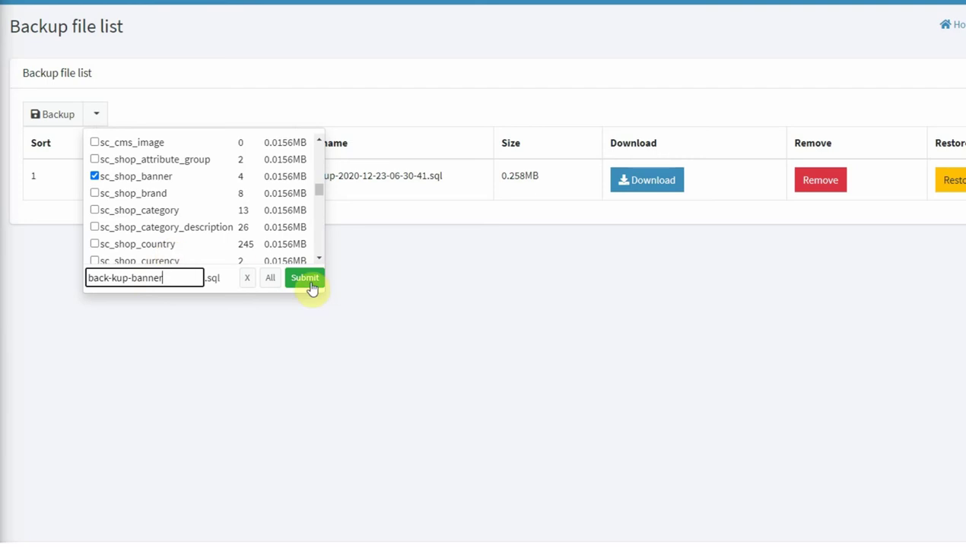
click(304, 281)
click(304, 287)
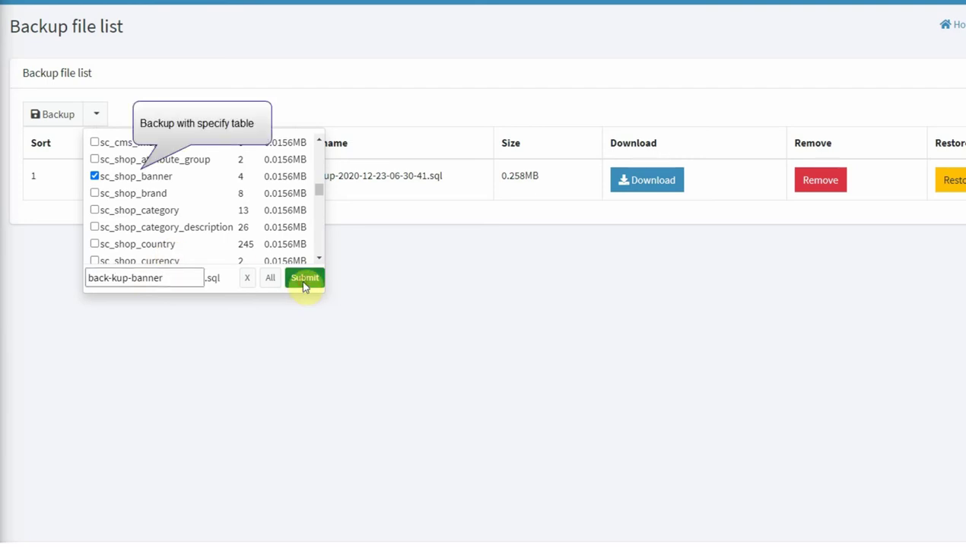
click(305, 286)
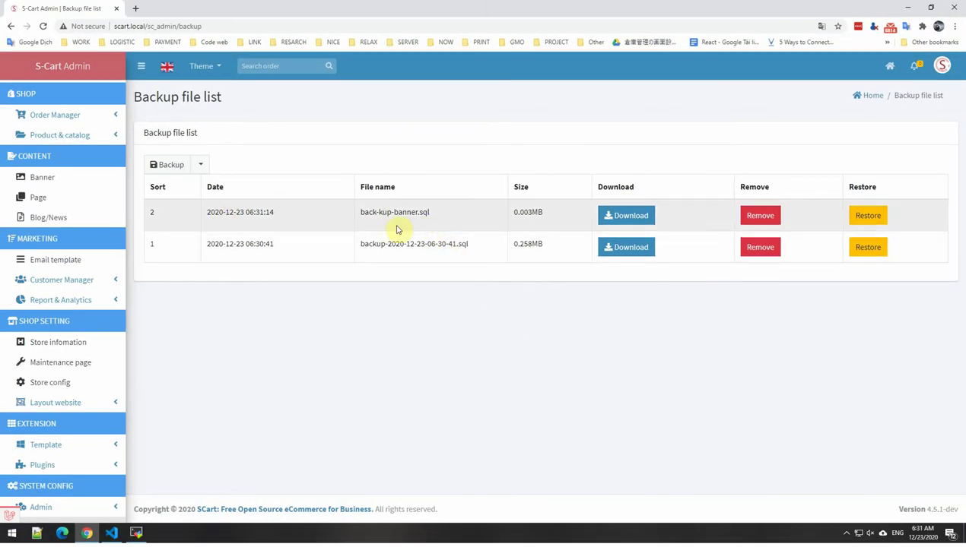
Step: Delete Banner 4 and Banner 3 from the store's banner list
click(47, 179)
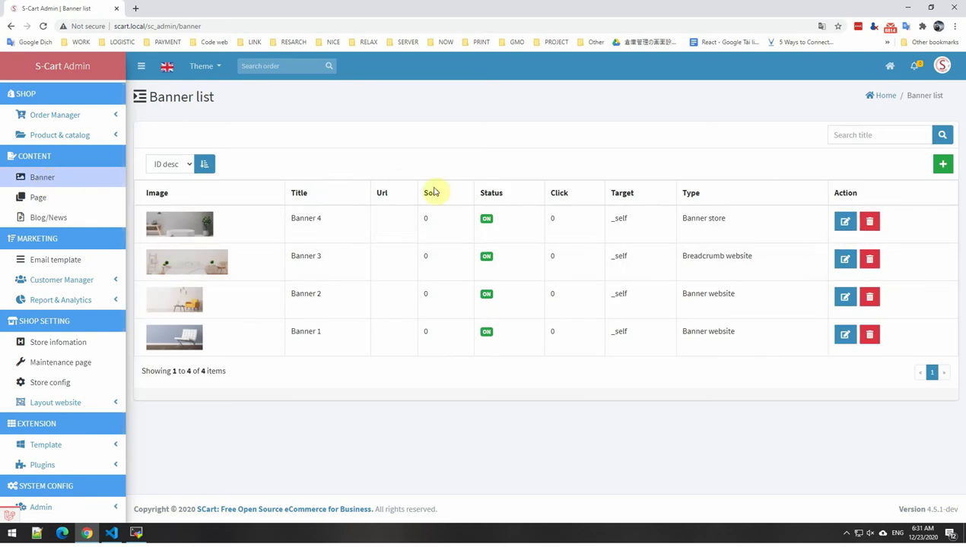
click(868, 222)
click(486, 344)
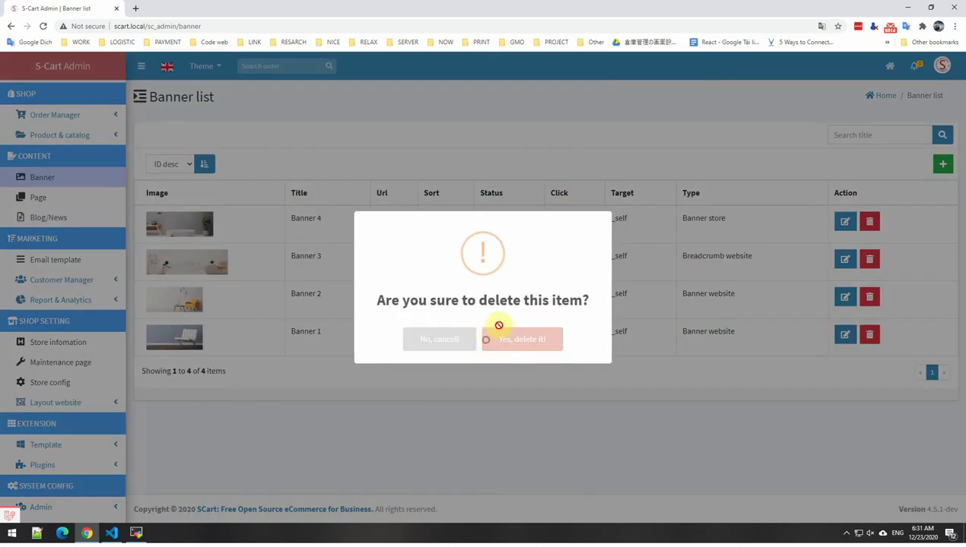
click(487, 344)
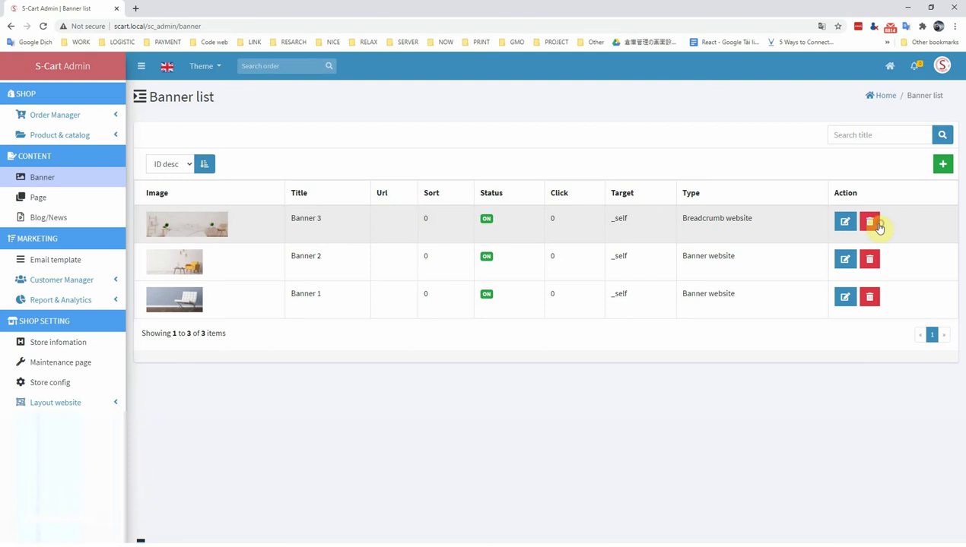
click(870, 222)
click(546, 336)
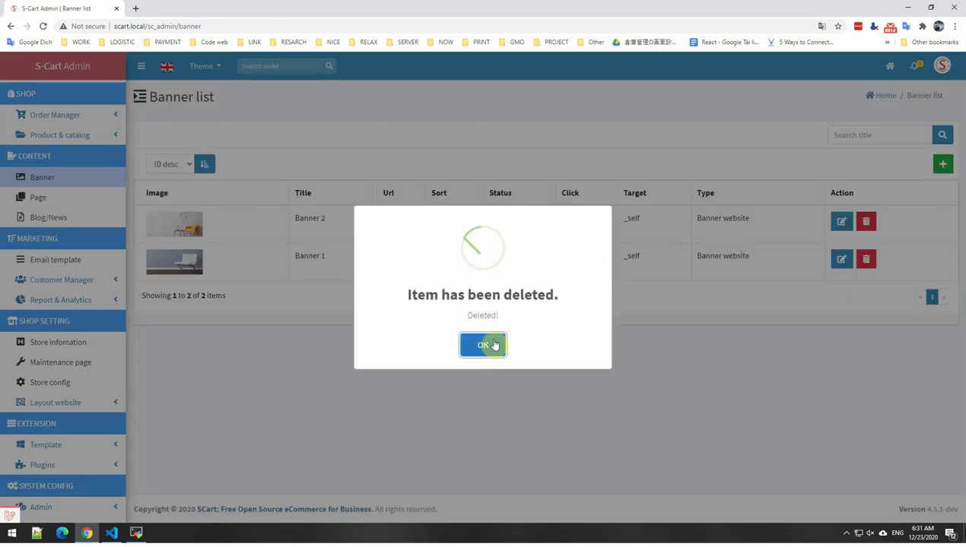
Step: Delete Banner 2 and Banner 1 from the banner list
click(864, 222)
click(866, 222)
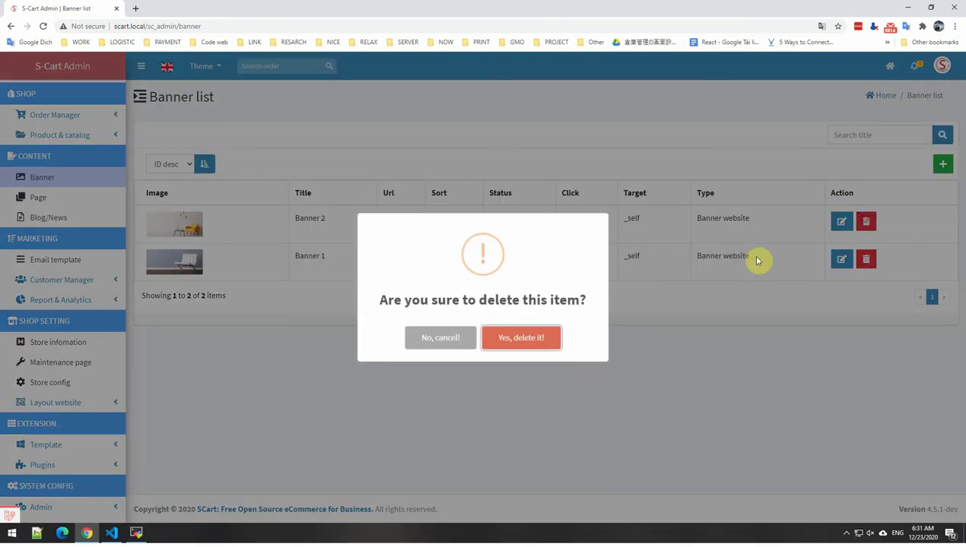
click(521, 341)
click(854, 272)
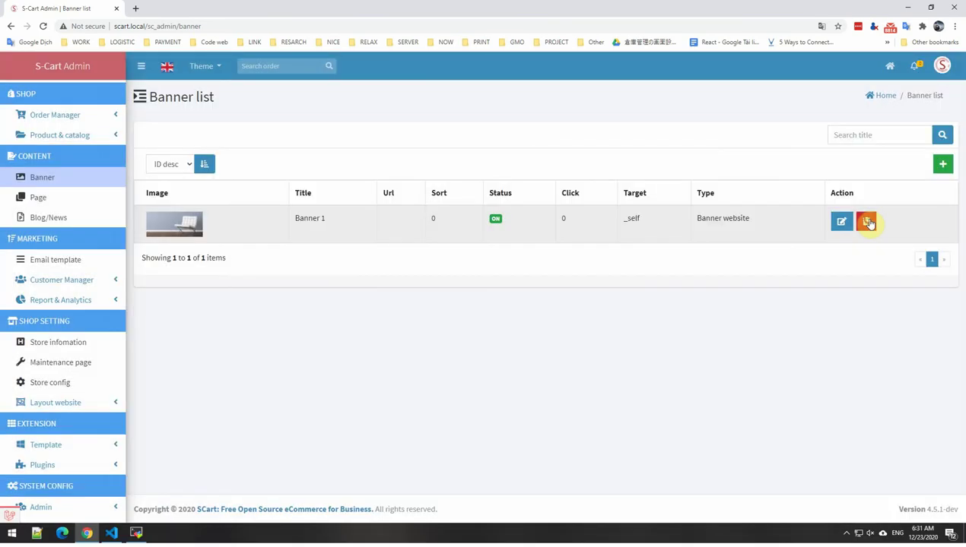
click(867, 222)
click(526, 339)
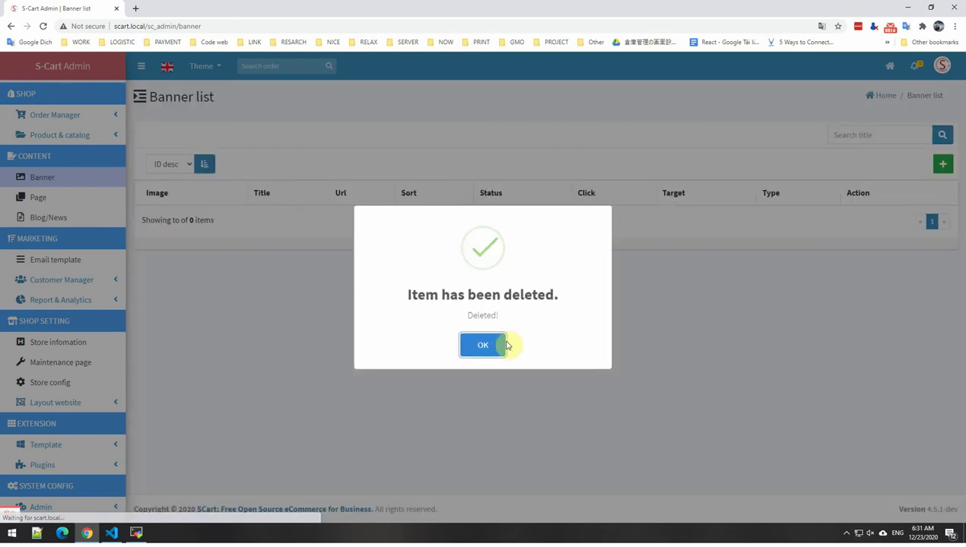
click(485, 344)
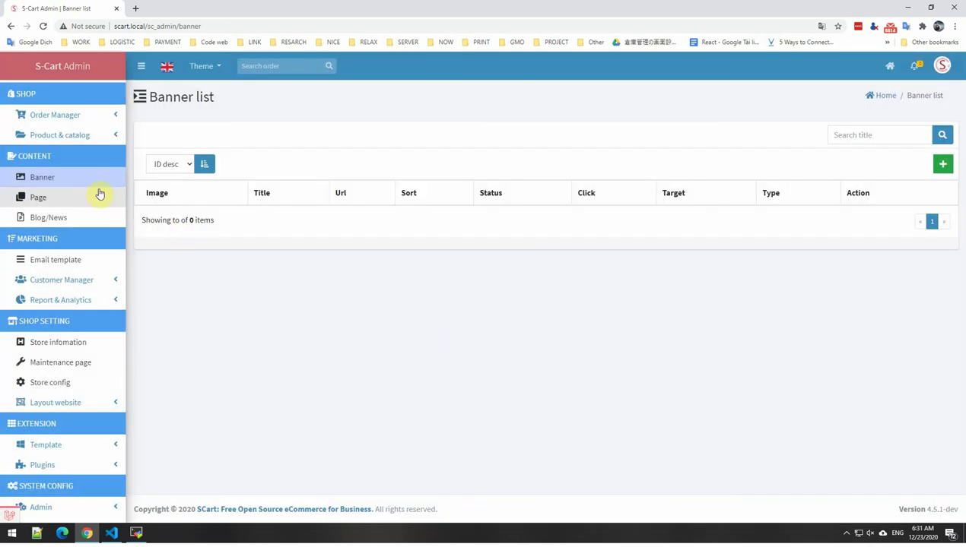
Step: Restore the database from back-kup-banner.sql in the backup file list
scroll(68, 403, down, 2)
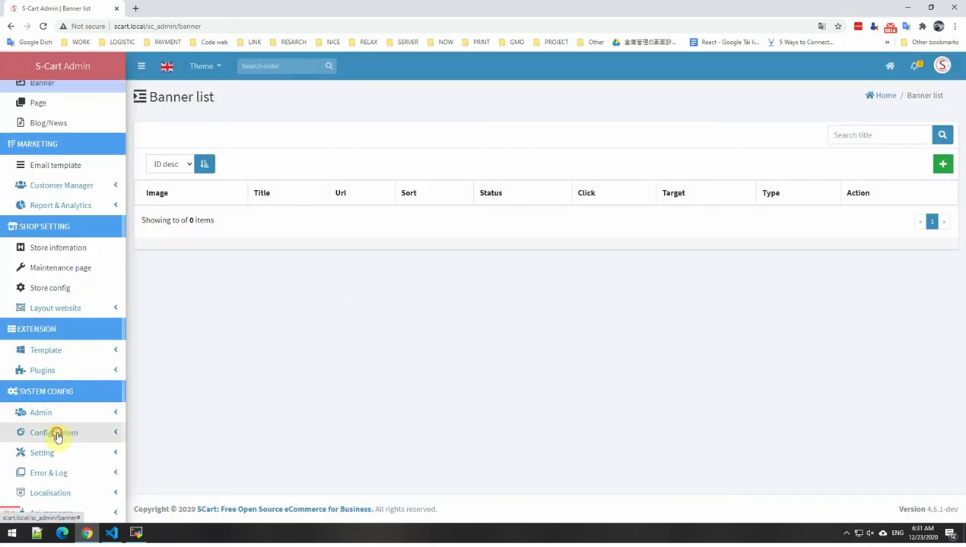
click(57, 433)
click(54, 457)
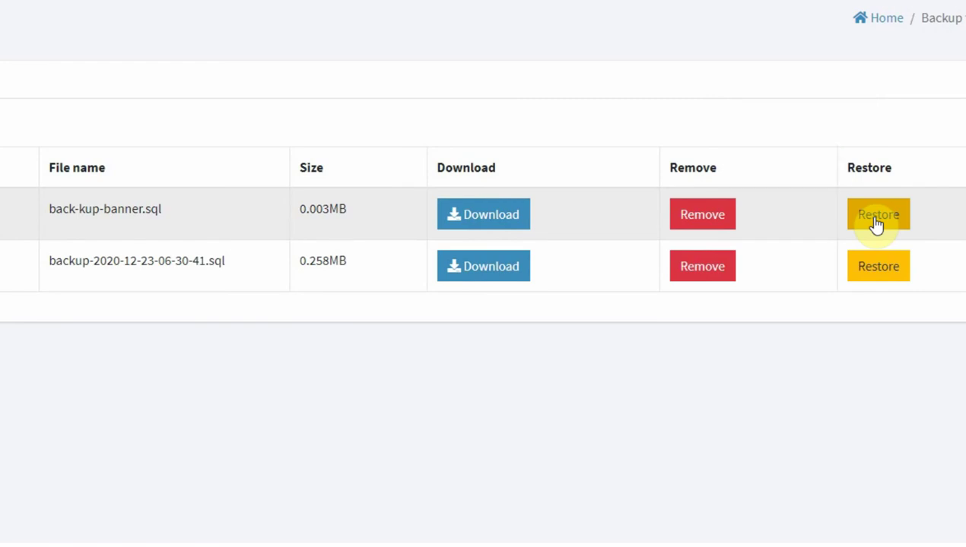
click(875, 220)
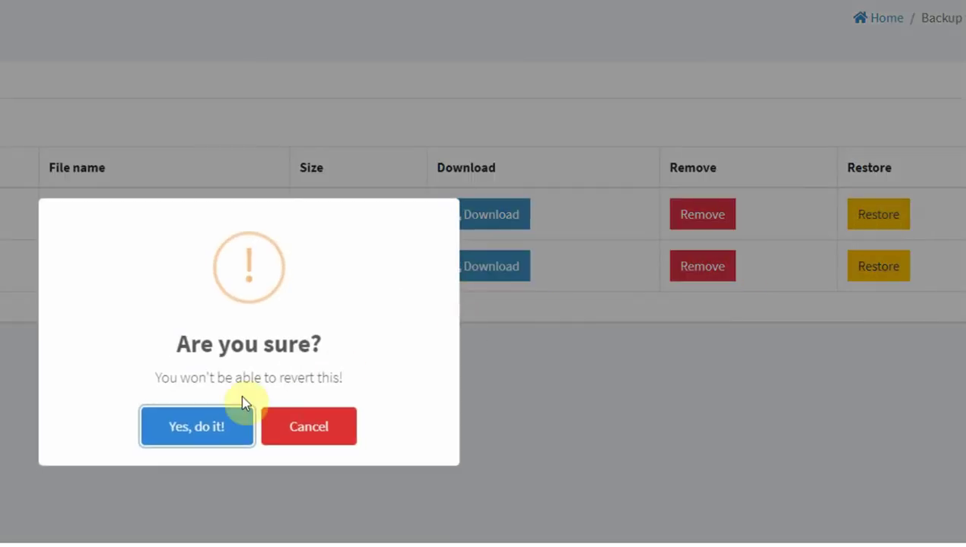
click(186, 425)
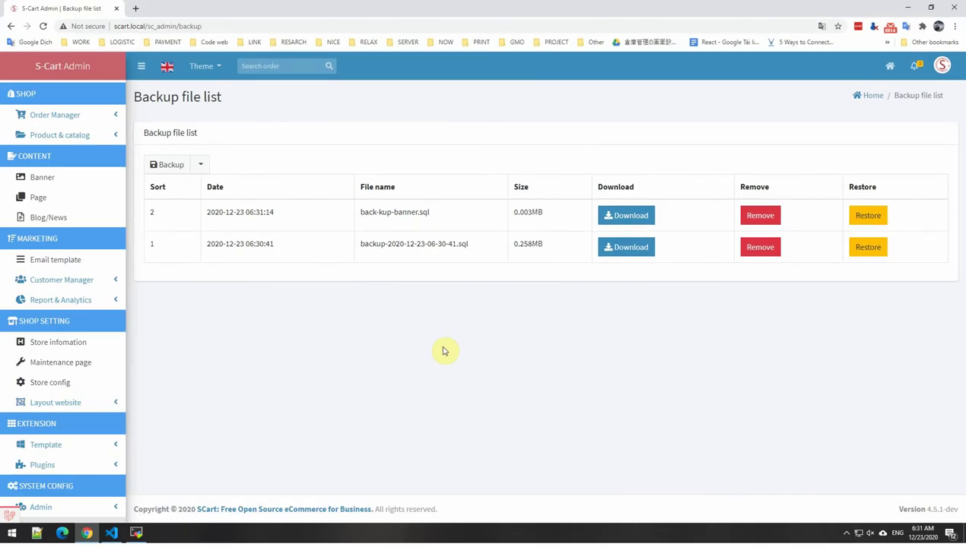
Step: Check the banner list for the restored banners and return to the database backup file list
click(42, 180)
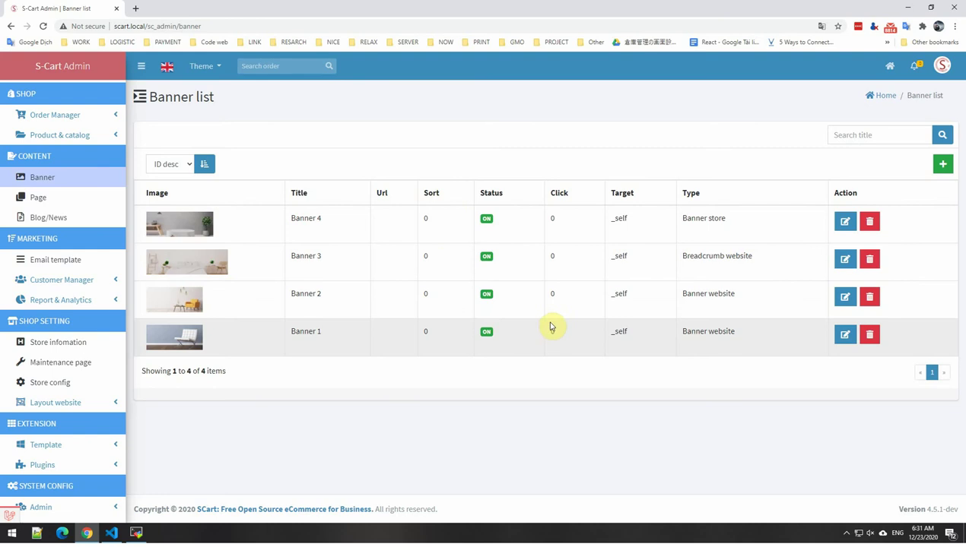
scroll(83, 305, down, 3)
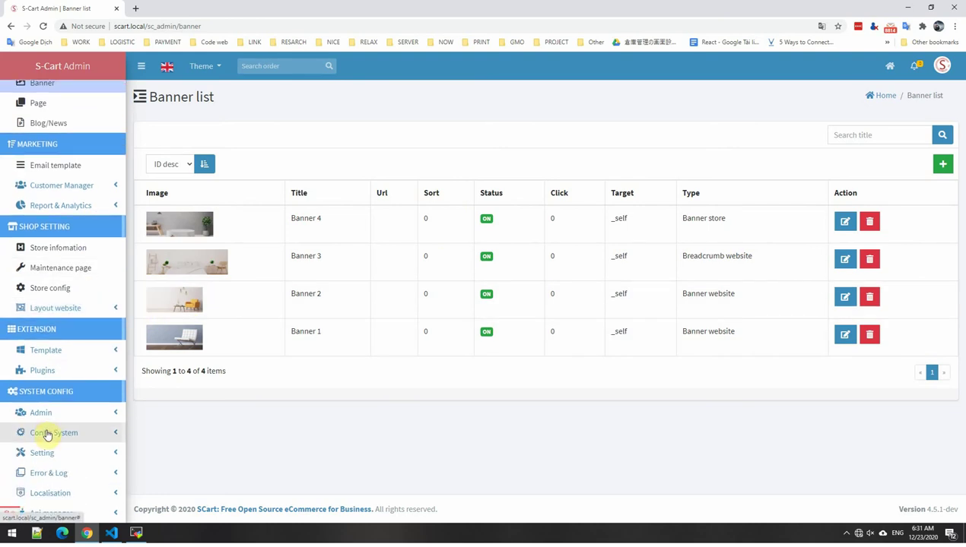
click(47, 434)
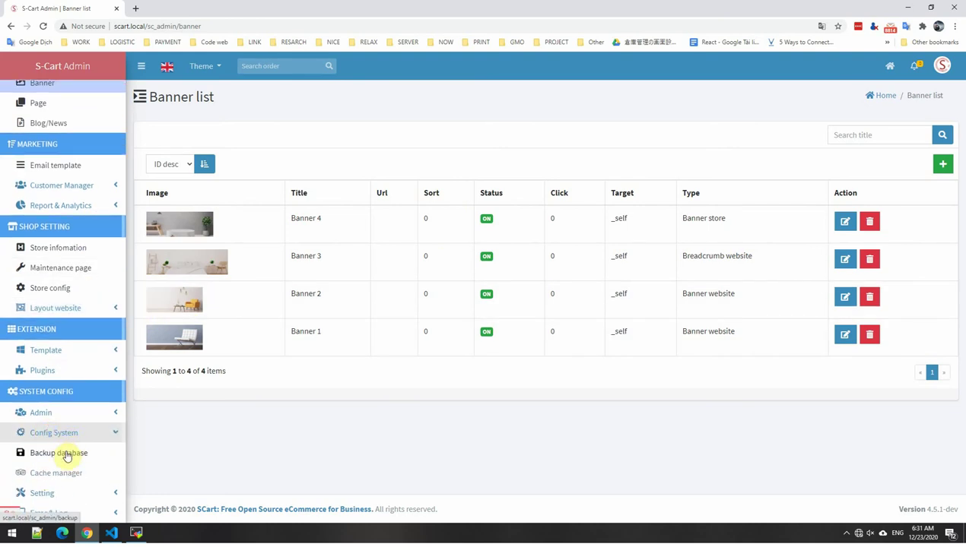
click(67, 454)
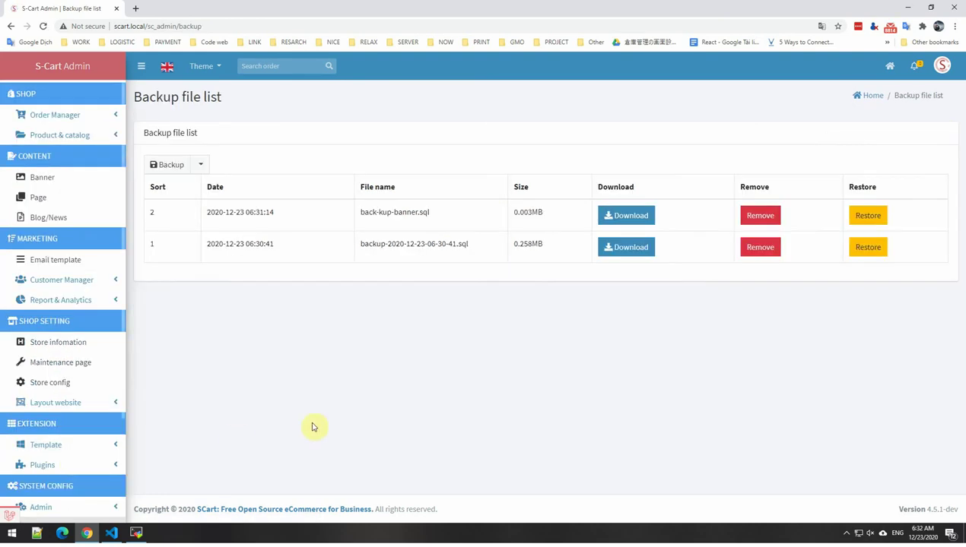
Step: Deselect all tables in the backup options, select them all again, and review the table list
click(201, 164)
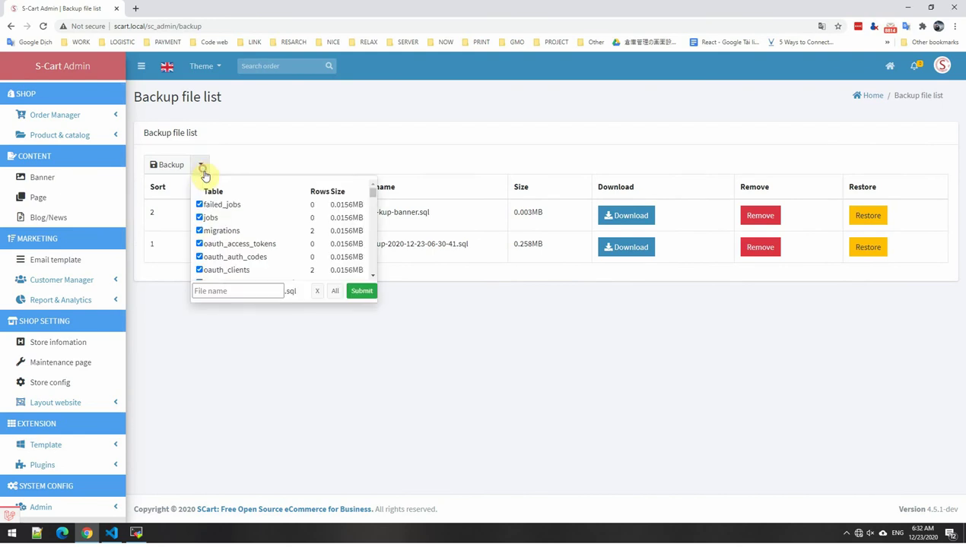
click(318, 291)
scroll(361, 220, down, 1)
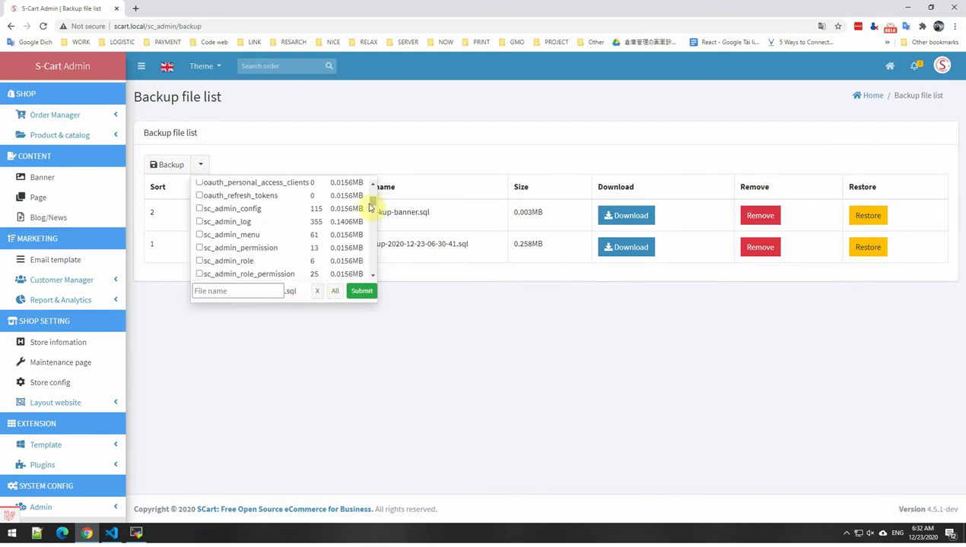
scroll(361, 228, down, 10)
click(335, 291)
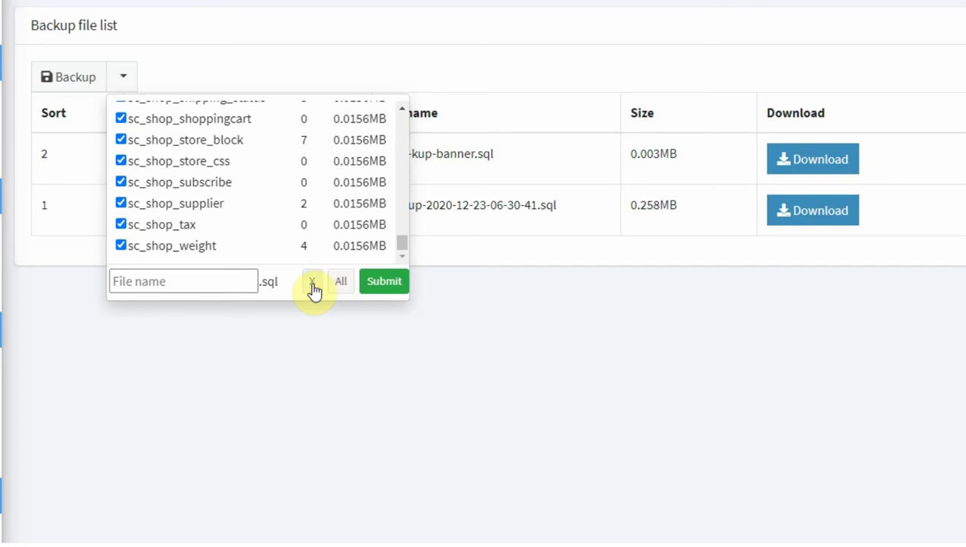
click(311, 283)
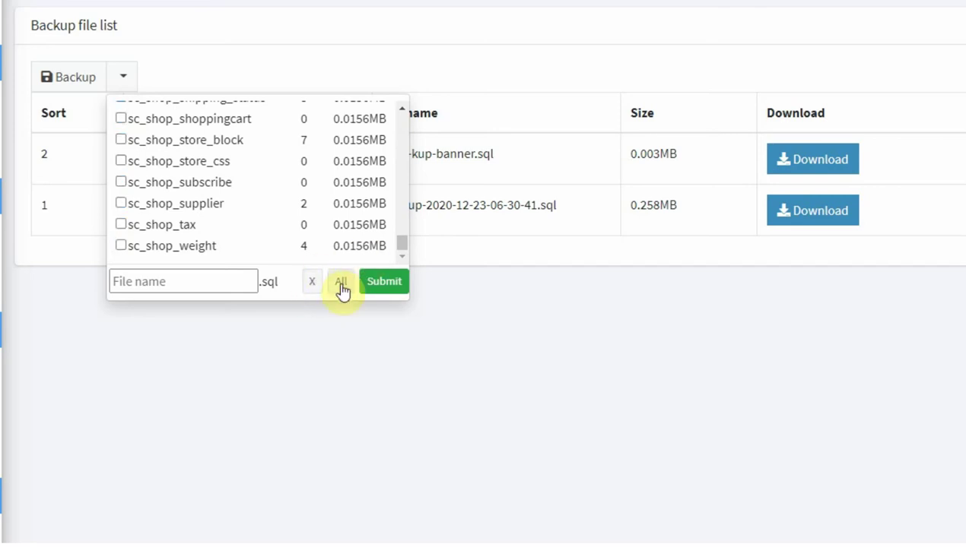
click(341, 283)
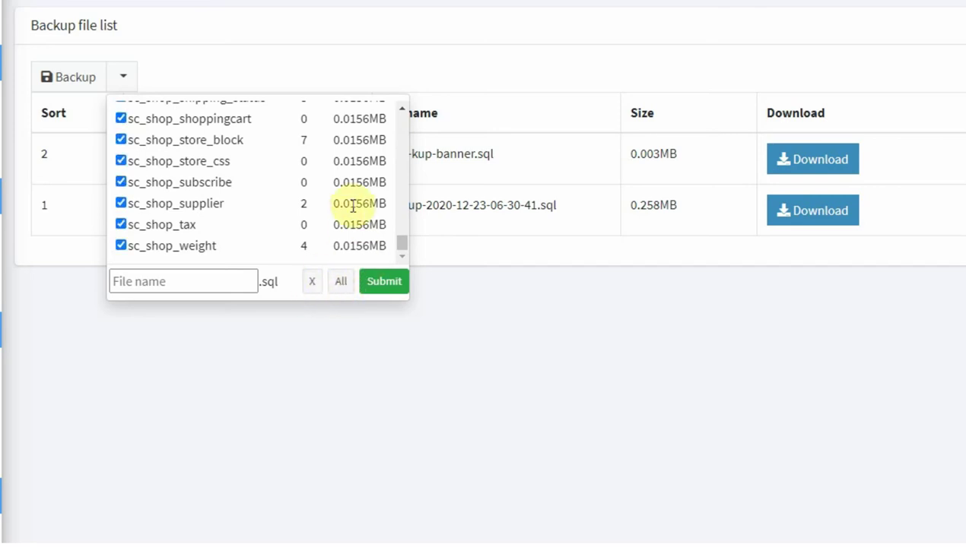
scroll(363, 205, up, 2)
scroll(366, 206, up, 10)
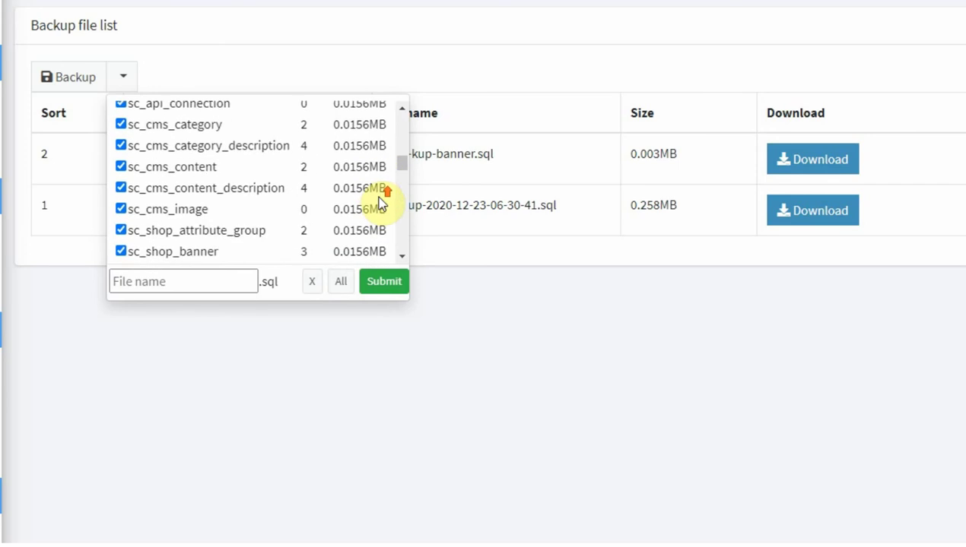
scroll(389, 212, up, 3)
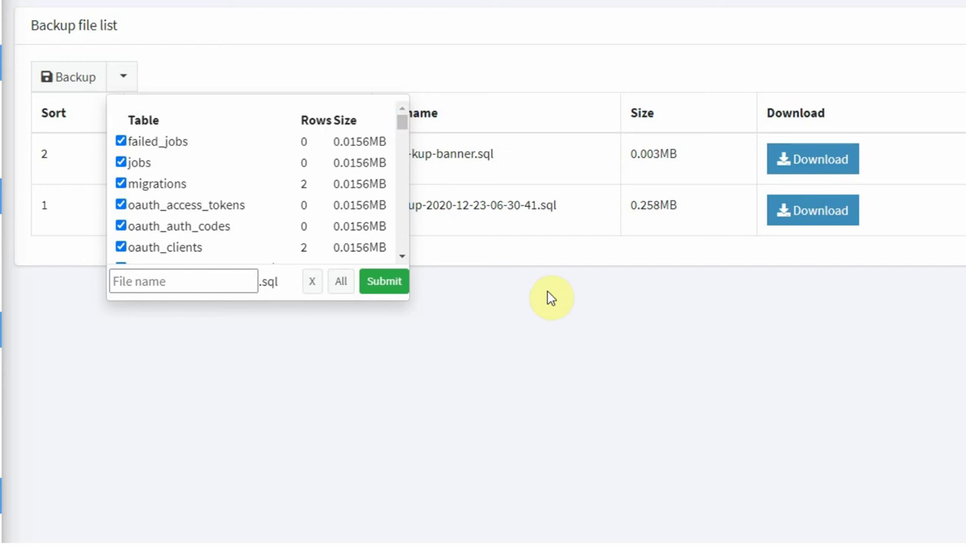
Step: Back up all tables to a file named select-all and check its size in the backup file list
click(196, 280)
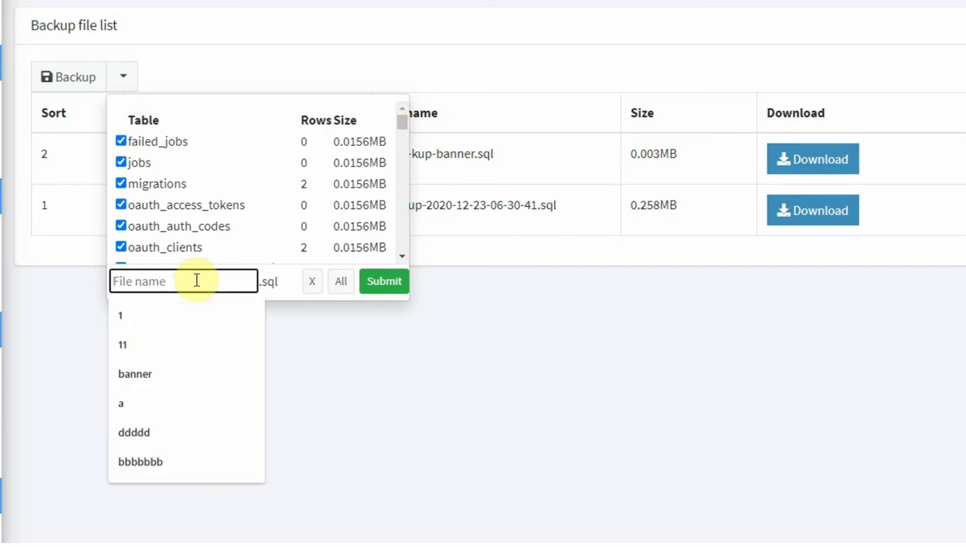
text(select-all)
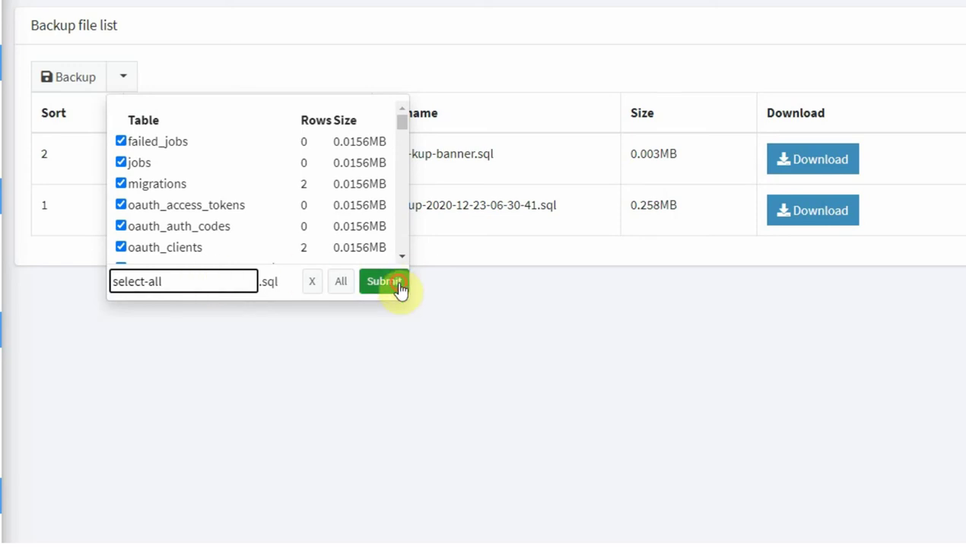
click(398, 285)
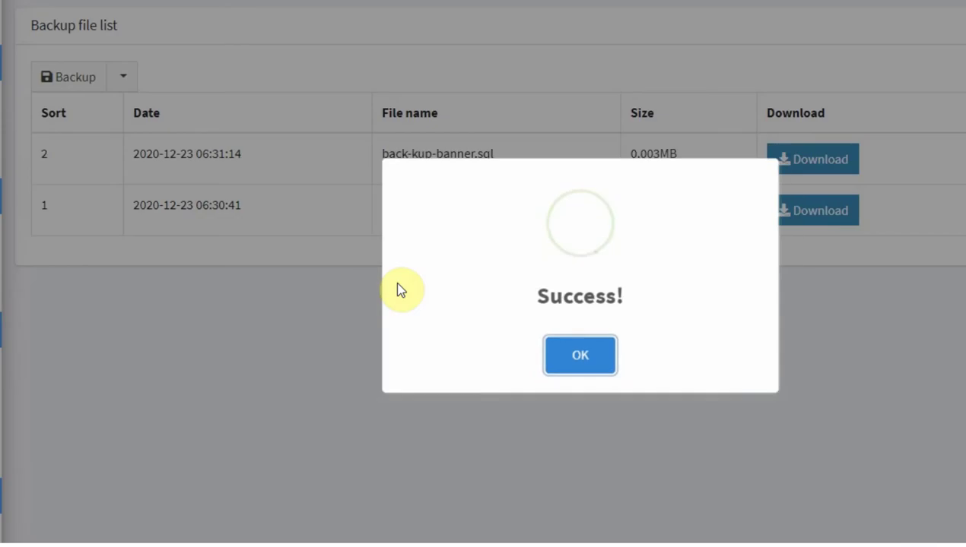
click(559, 343)
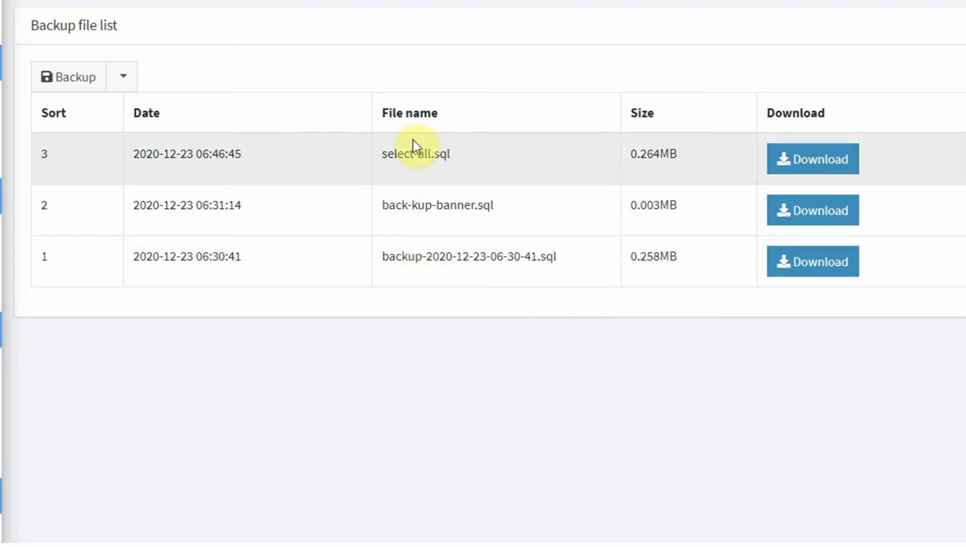
click(667, 156)
double_click(668, 157)
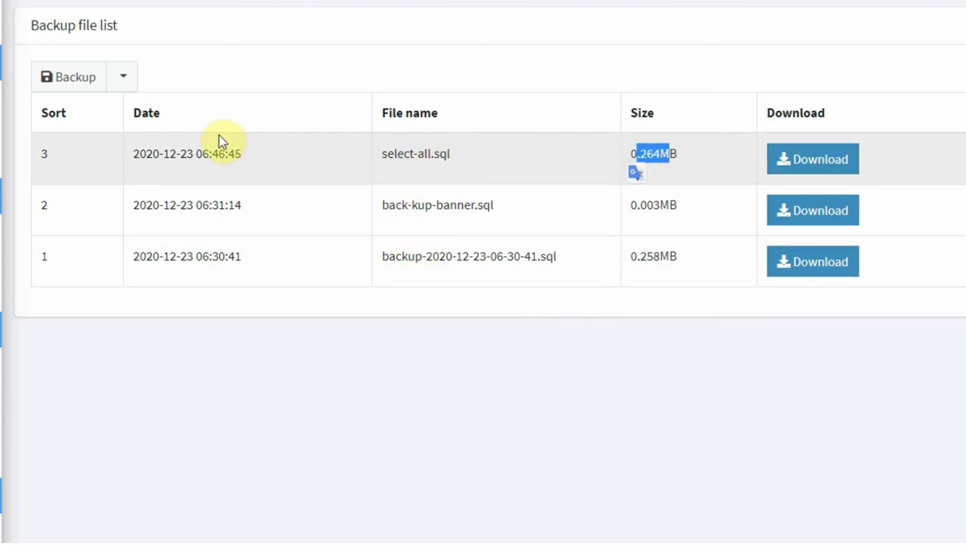
click(566, 72)
Step: Back up with every table deselected to a file named uncheck-all and compare it with select-all.sql in the list
click(124, 76)
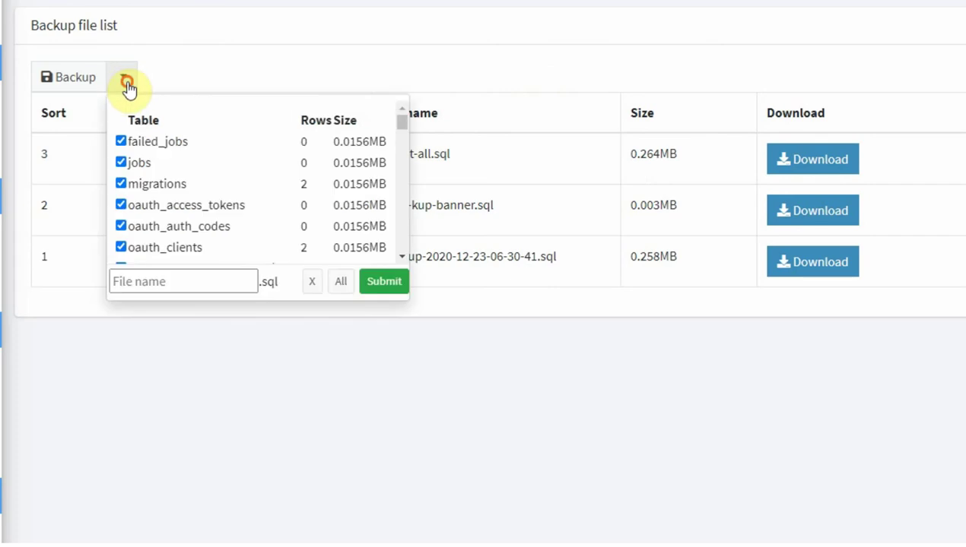
click(312, 281)
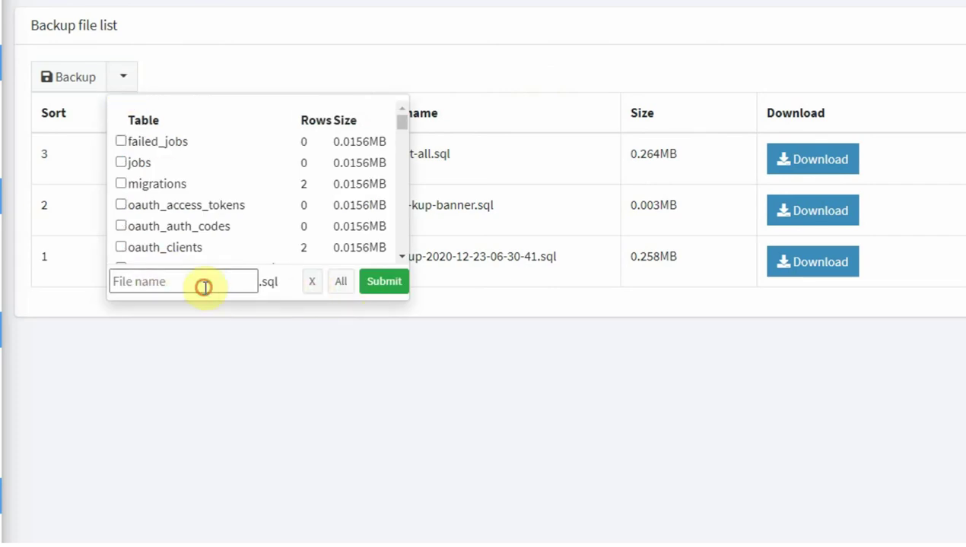
click(205, 286)
text(uncheck-all)
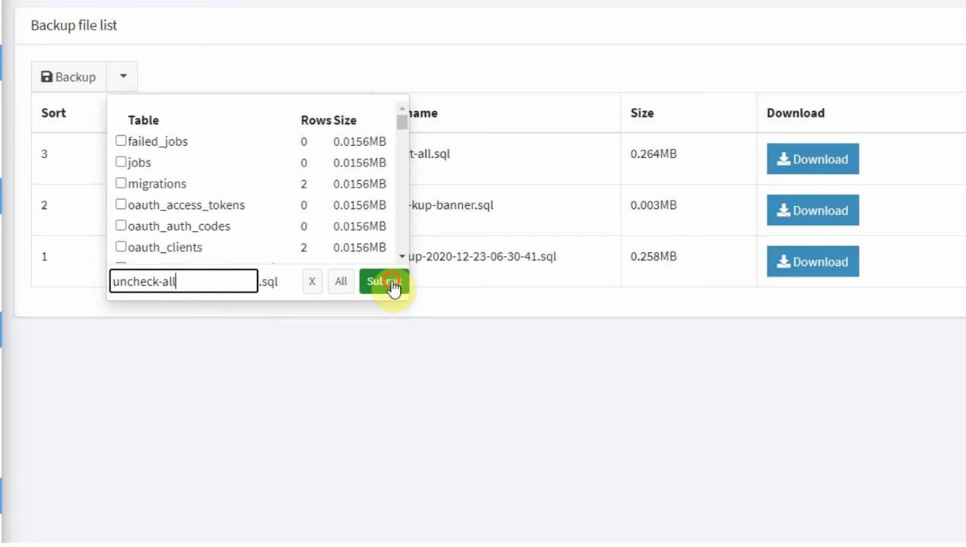
click(394, 285)
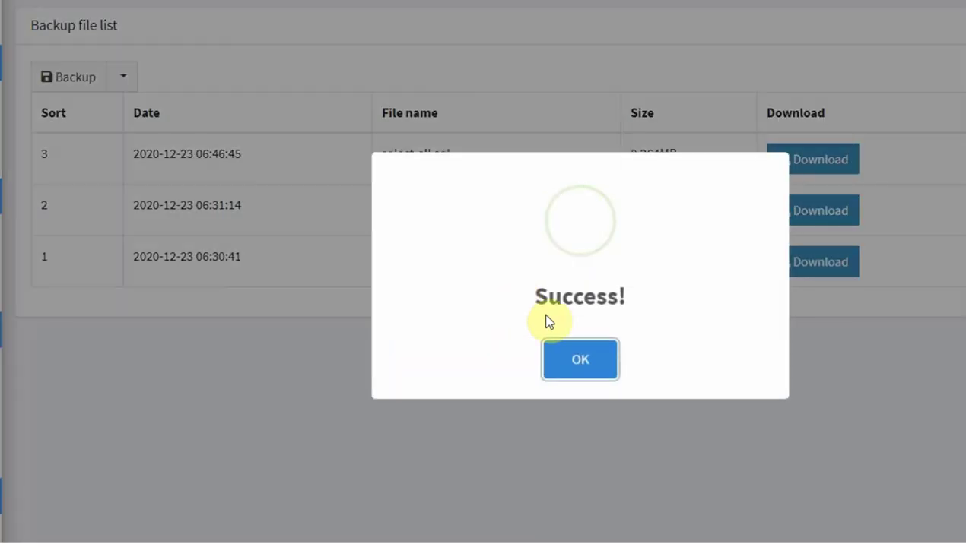
click(578, 358)
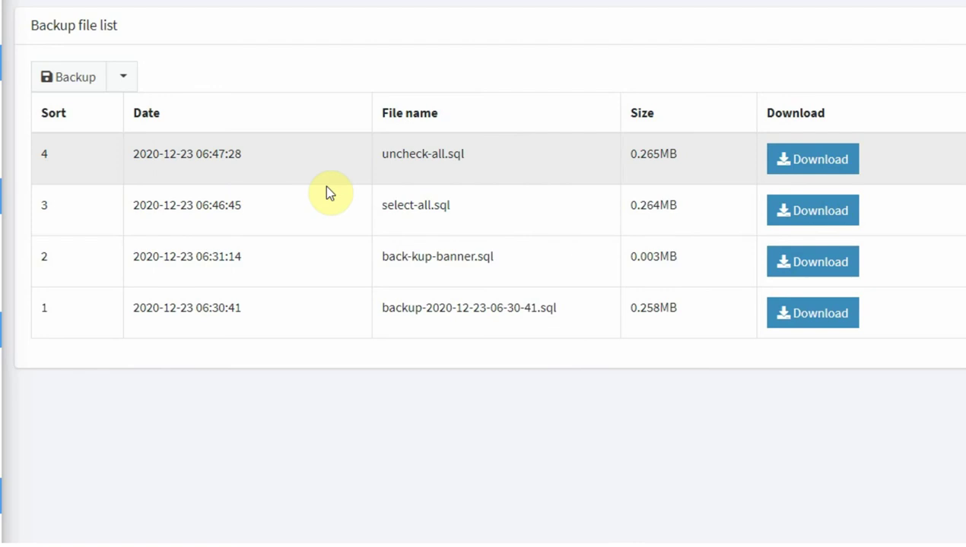
drag(380, 155, 464, 156)
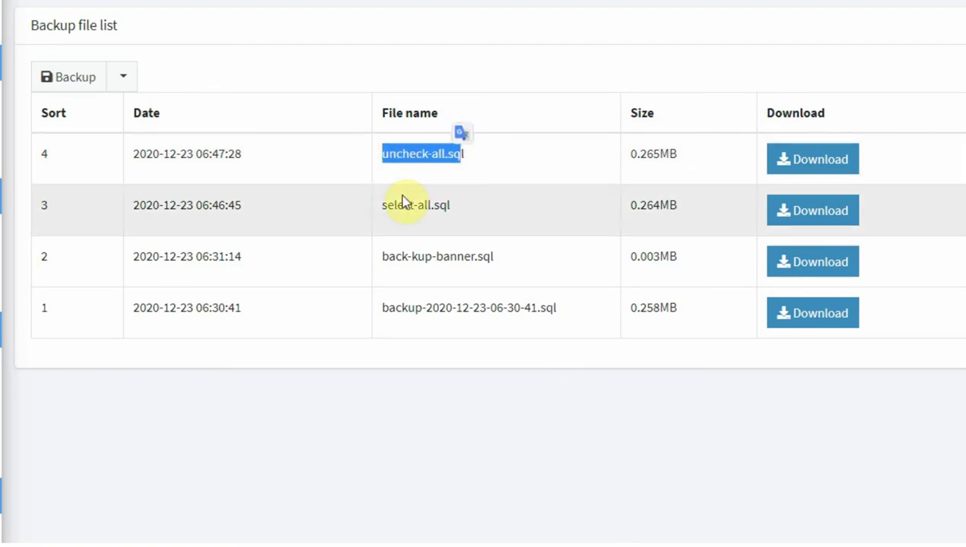
drag(381, 205, 429, 205)
click(288, 214)
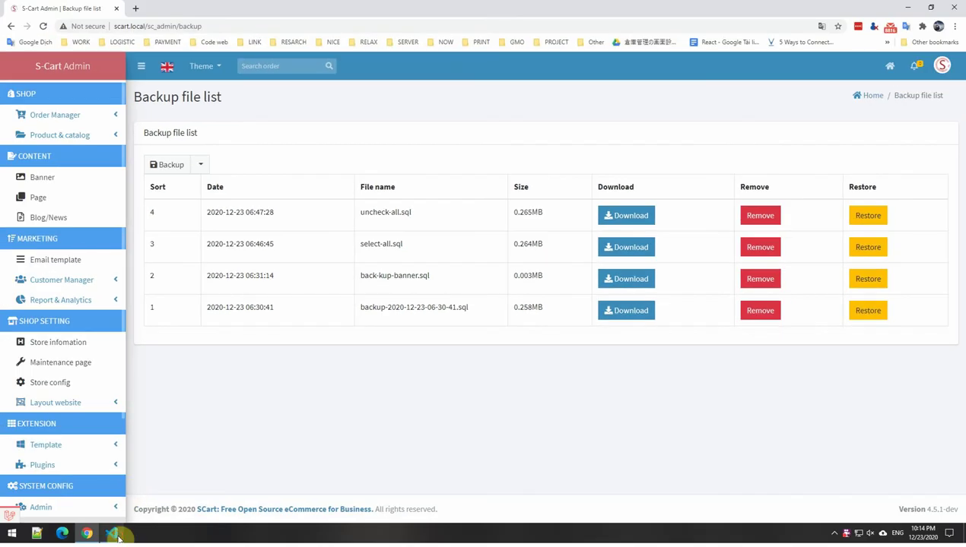
Step: Switch to Visual Studio Code, open an integrated terminal in the s-cart folder and expand the storage/backups folder
click(112, 532)
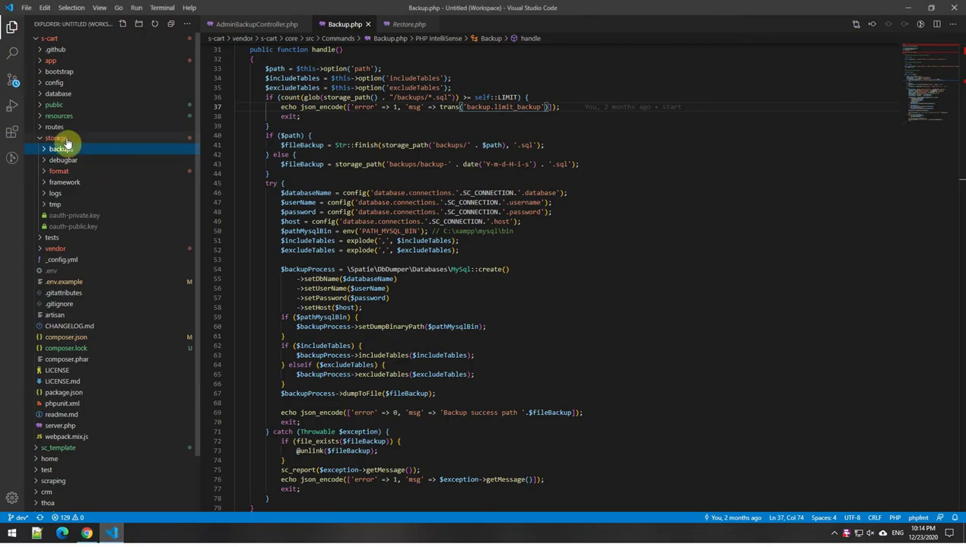
right_click(54, 41)
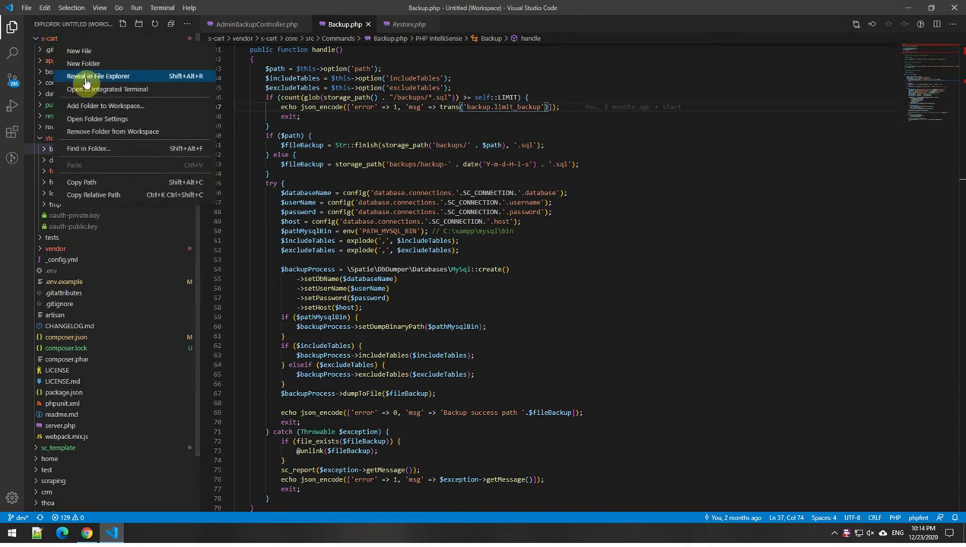
click(87, 89)
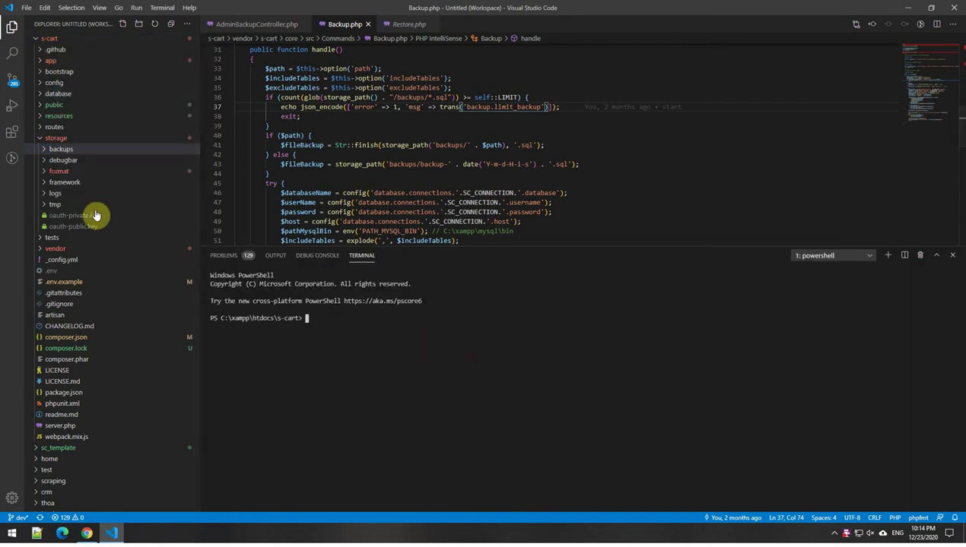
click(60, 149)
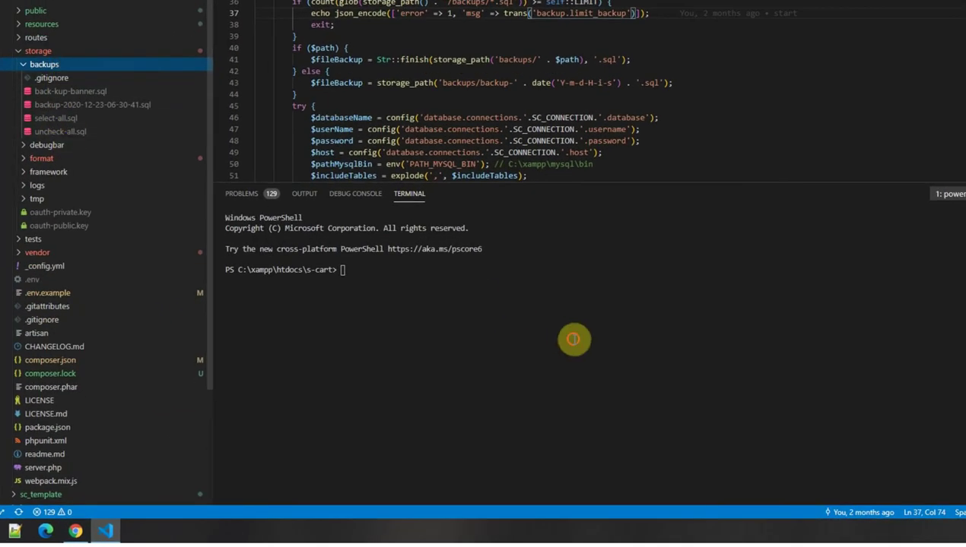
Step: List the available artisan commands and run php artisan sc:backup --path=demo-backup.sql in the terminal
click(573, 339)
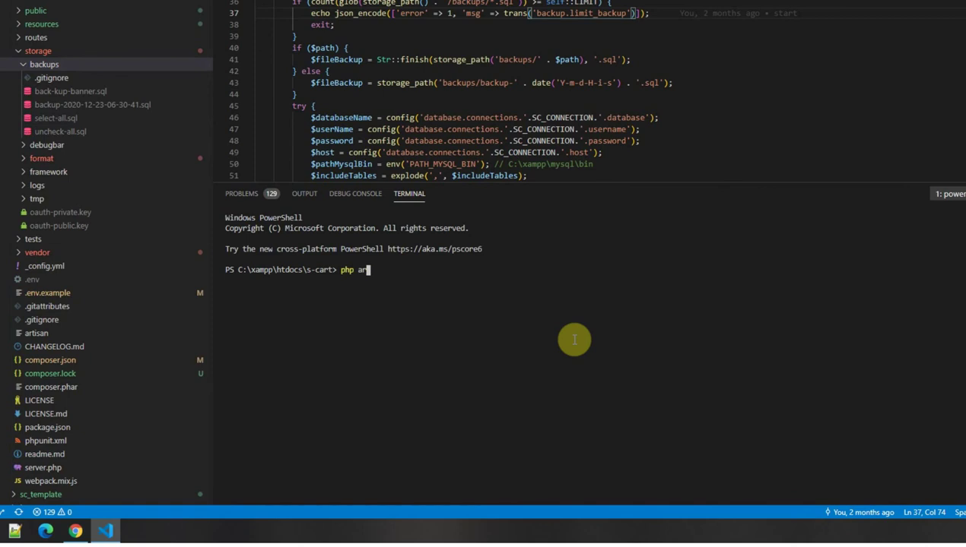
key(Return)
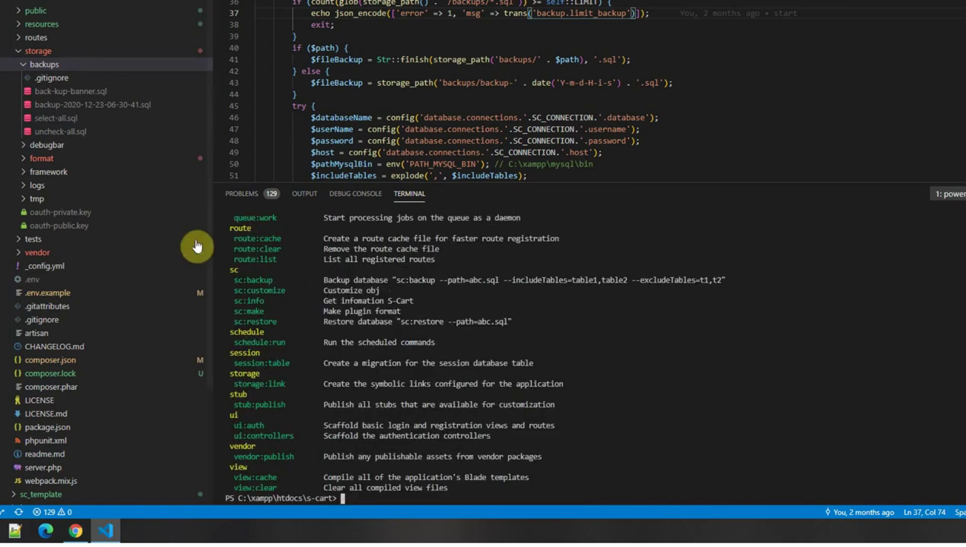
drag(229, 279, 273, 280)
drag(396, 280, 721, 280)
key(ctrl+c)
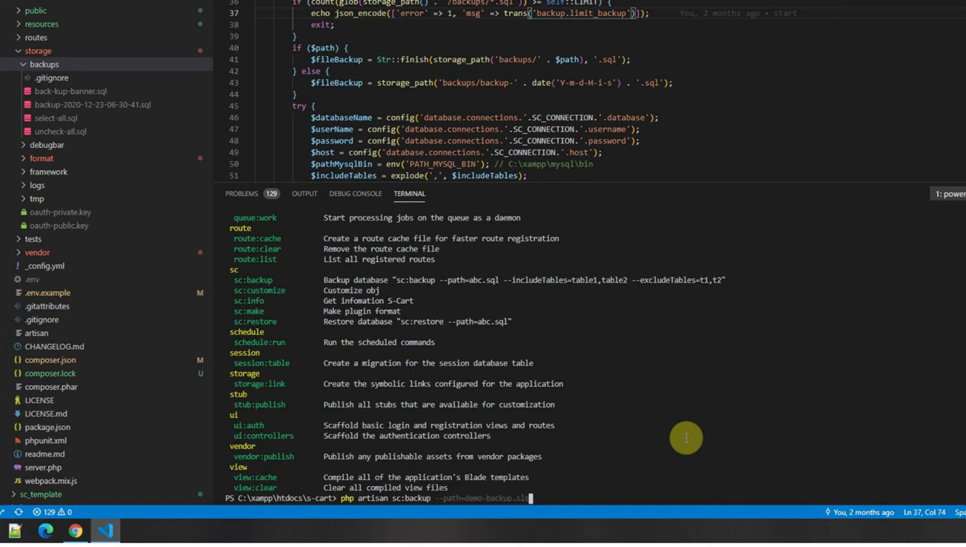
key(Return)
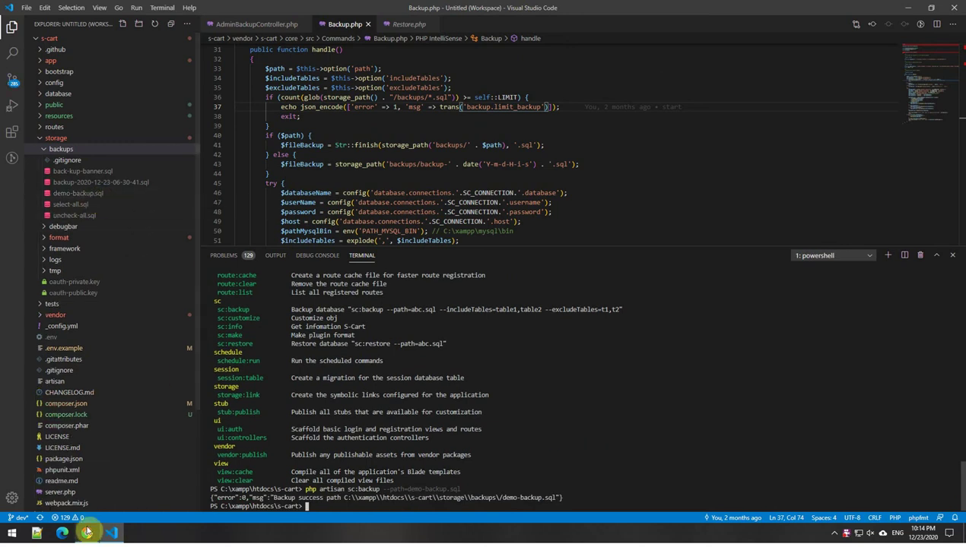
Step: Switch to Chrome, reload the backup file list and check the demo-backup.sql entry
click(87, 532)
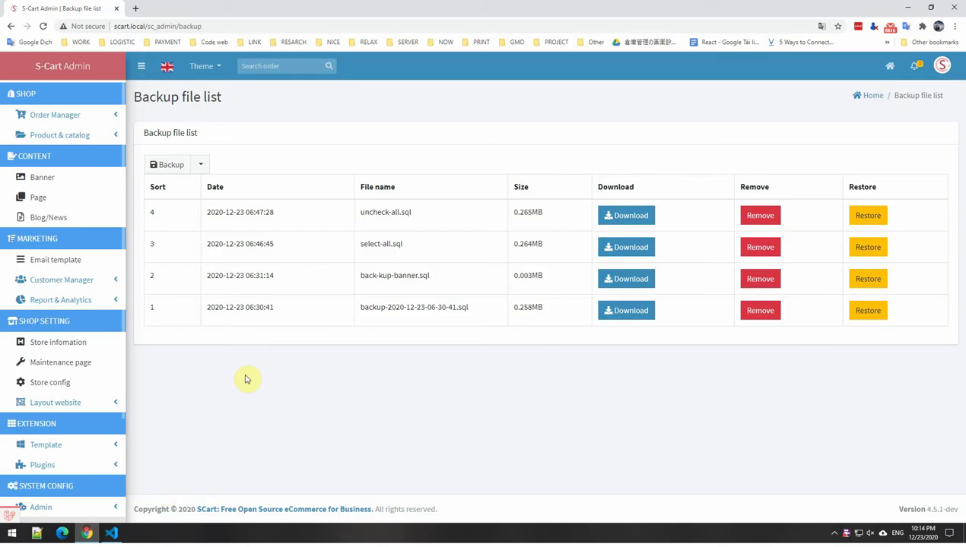
click(45, 28)
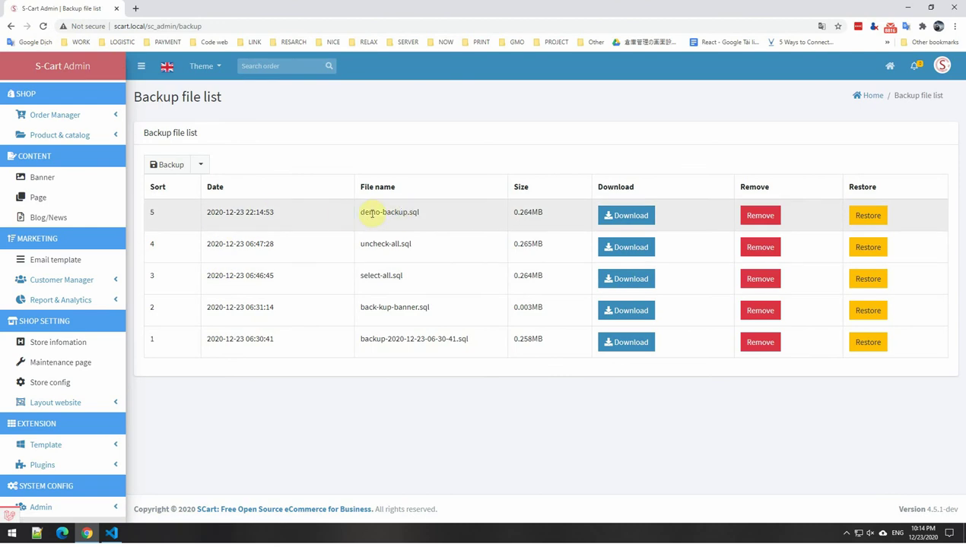
triple_click(371, 213)
click(473, 156)
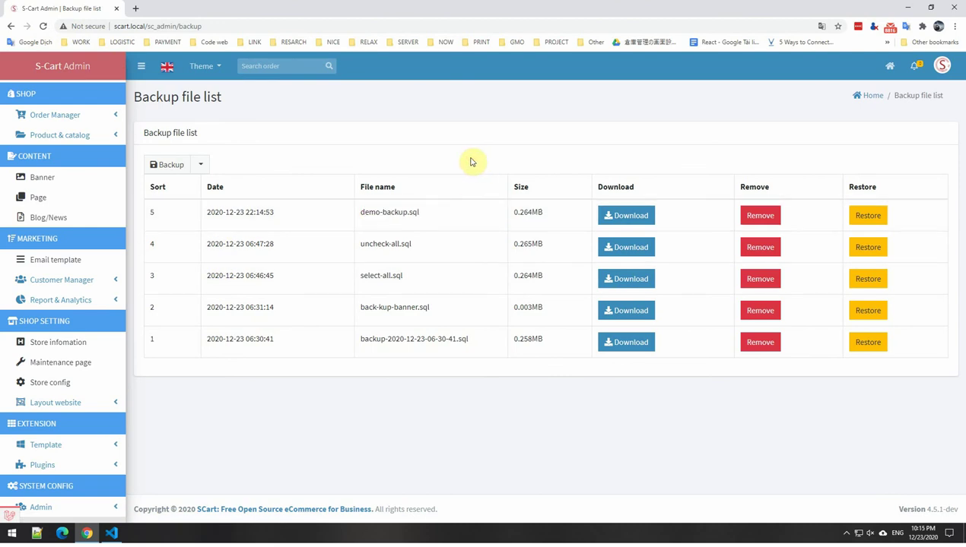
Step: Delete all entries in the Blog/News manager and confirm the deletion
scroll(114, 275, down, 1)
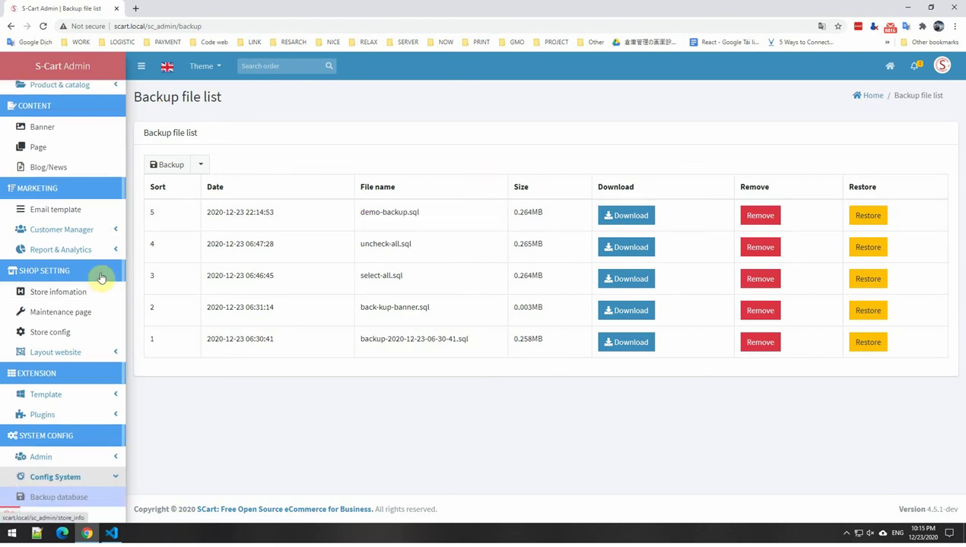
click(48, 169)
click(152, 164)
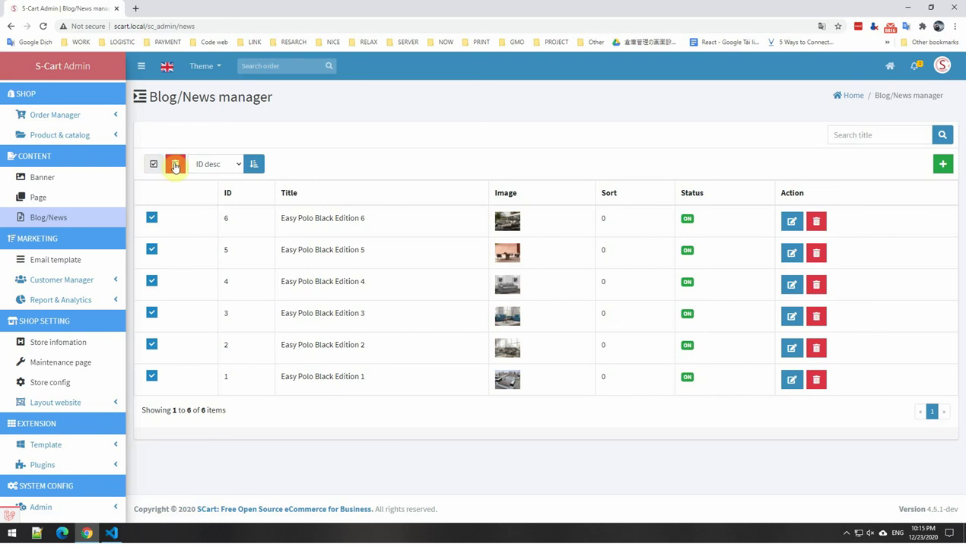
click(174, 165)
click(508, 333)
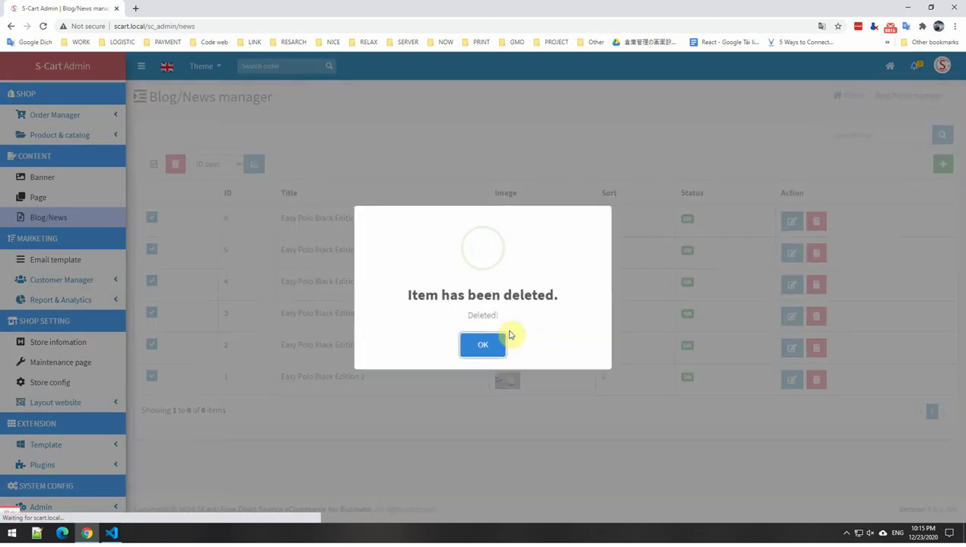
click(491, 346)
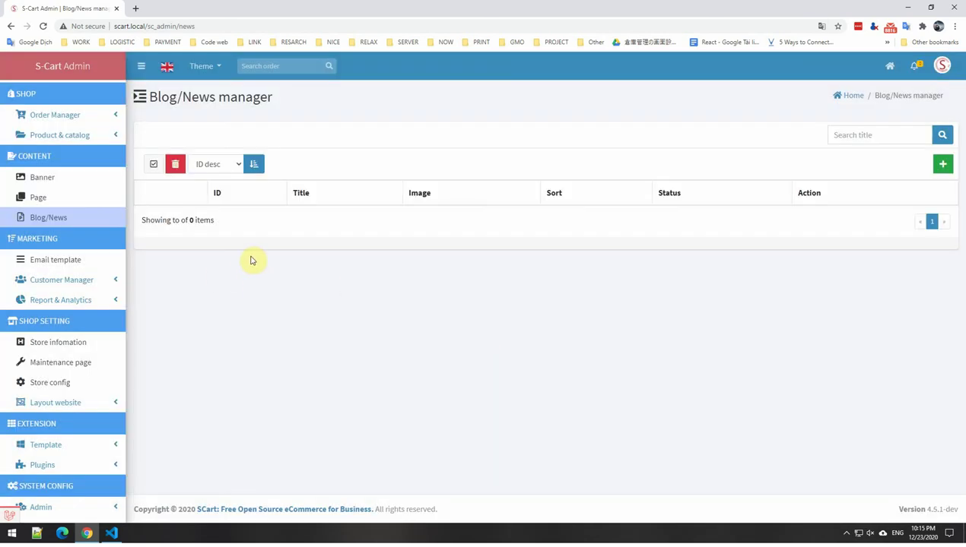
Step: Switch to Visual Studio Code, review the sc:restore usage and start entering a php artisan command in the terminal
click(111, 532)
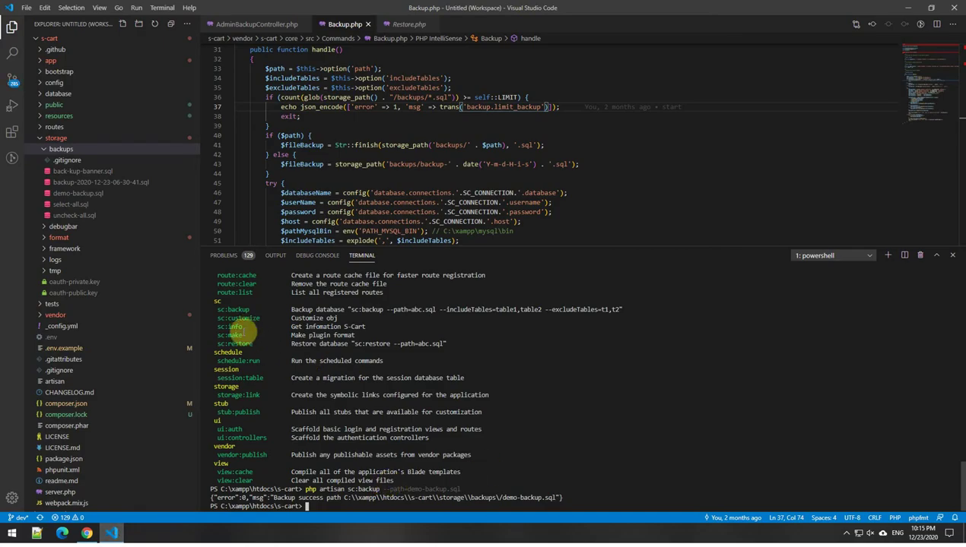
drag(217, 344, 272, 343)
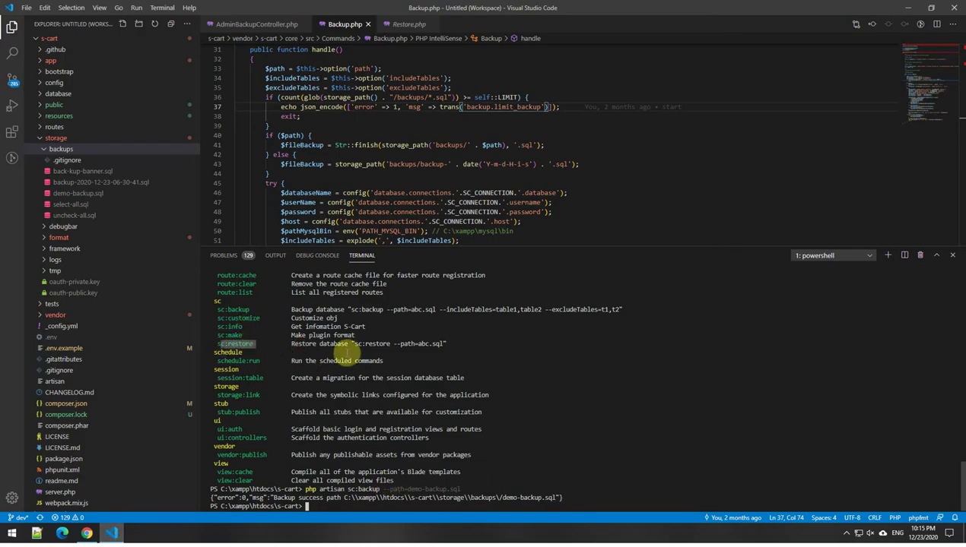
drag(354, 344, 441, 345)
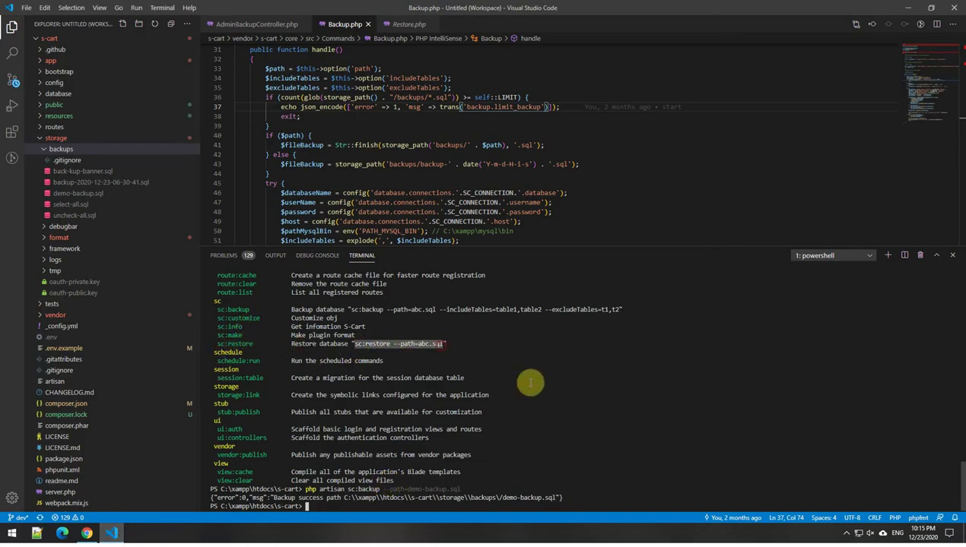
click(567, 442)
text(ph)
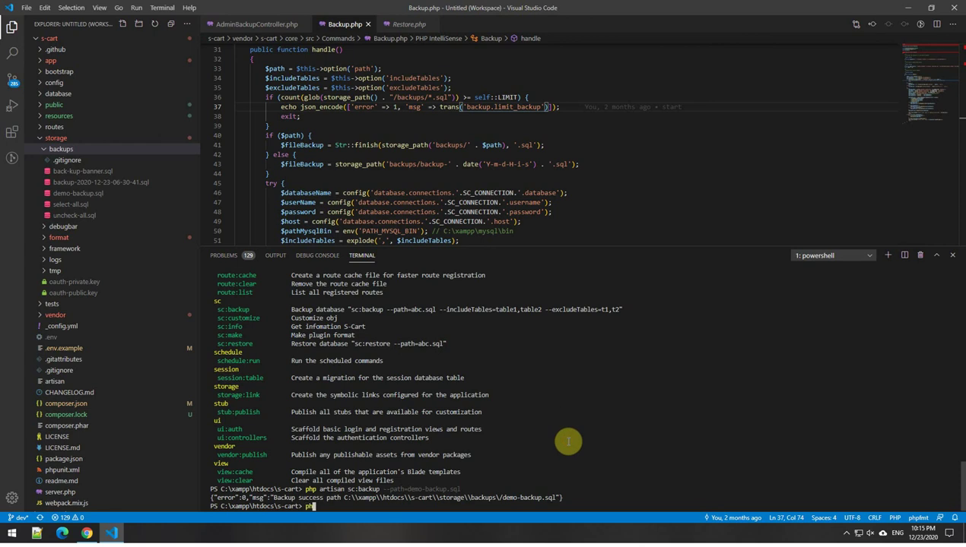
text(p artisan)
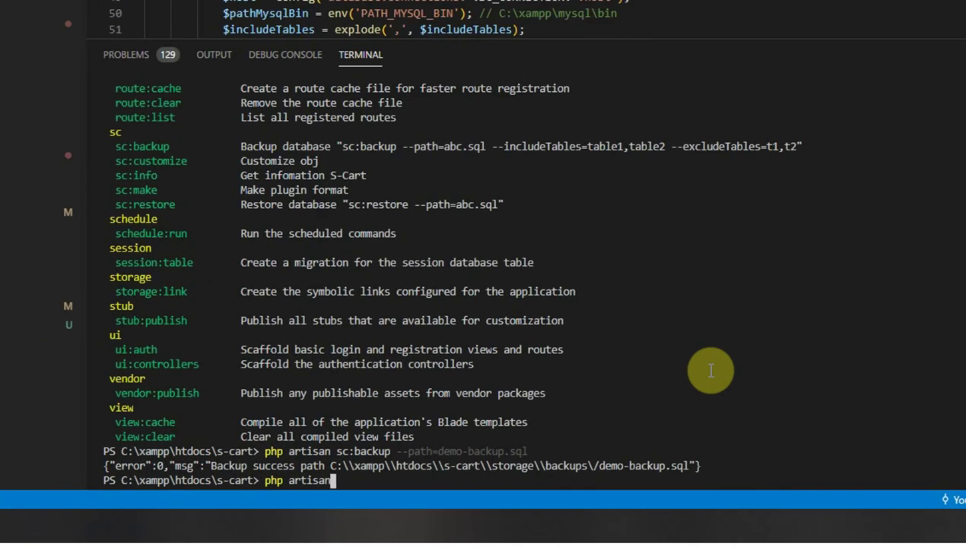